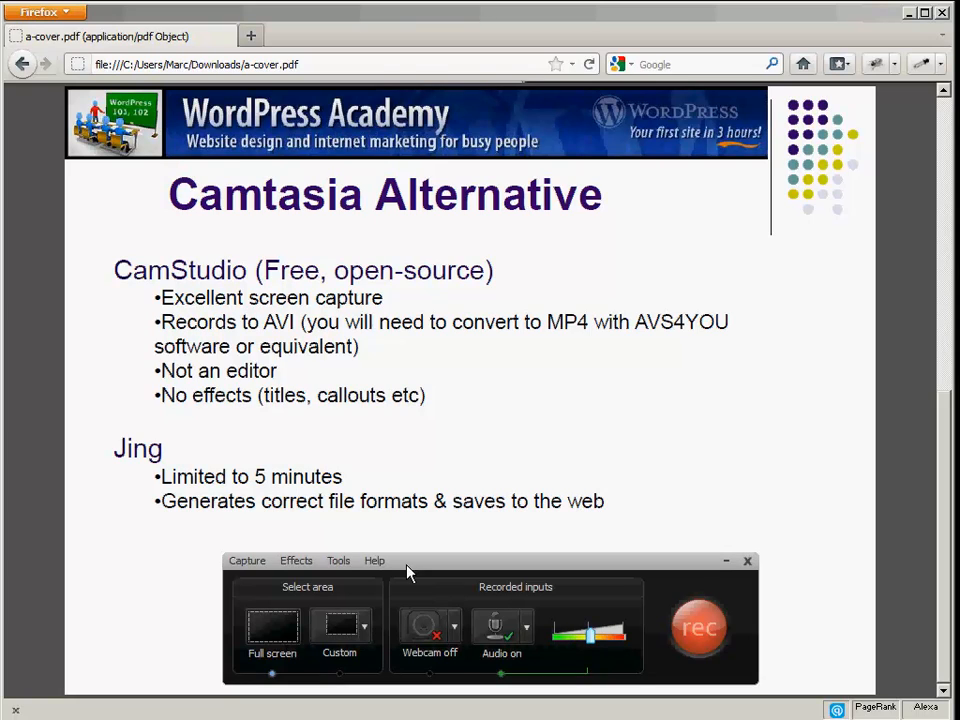
# Set the recording area to the standard 4:3 size of 1024x768 and check the microphone source options.
pyautogui.click(365, 628)
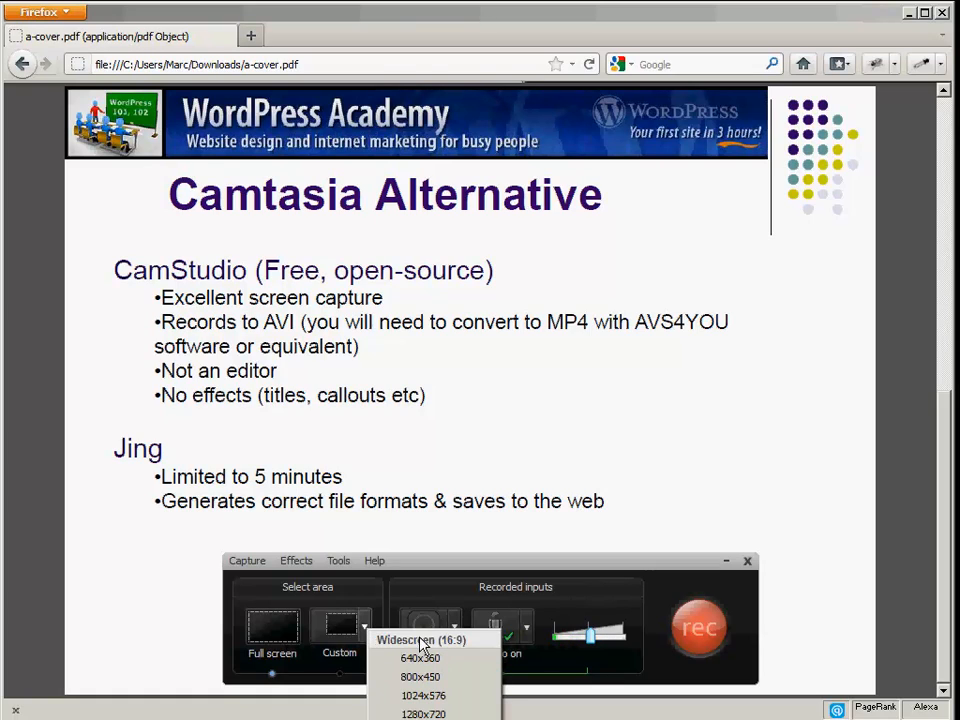
pyautogui.click(426, 564)
pyautogui.moveTo(426, 564); pyautogui.dragTo(363, 221)
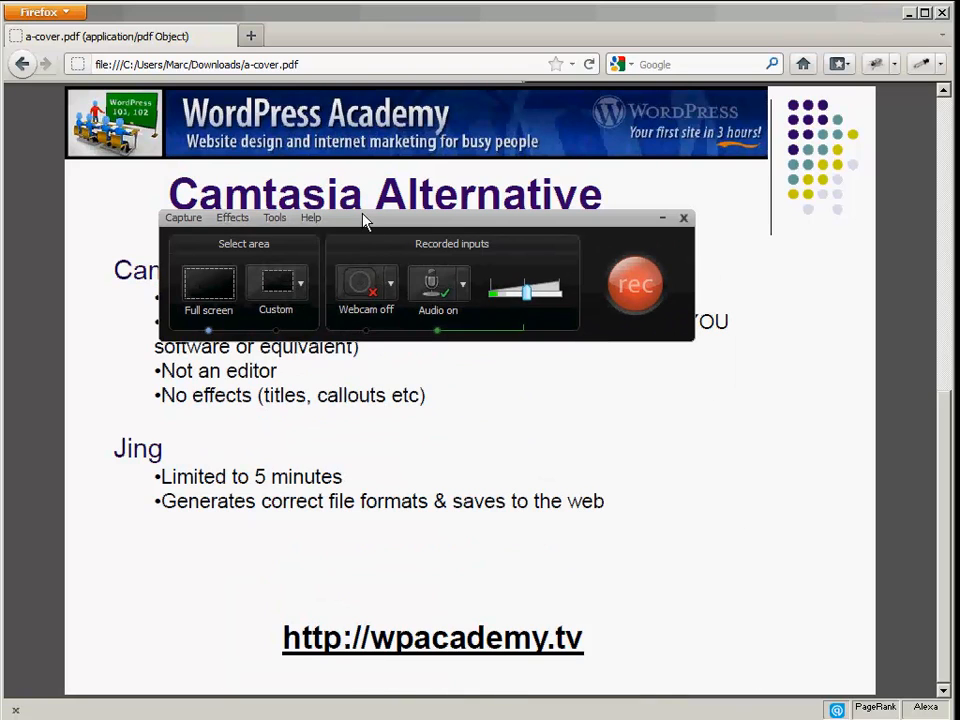
pyautogui.click(300, 285)
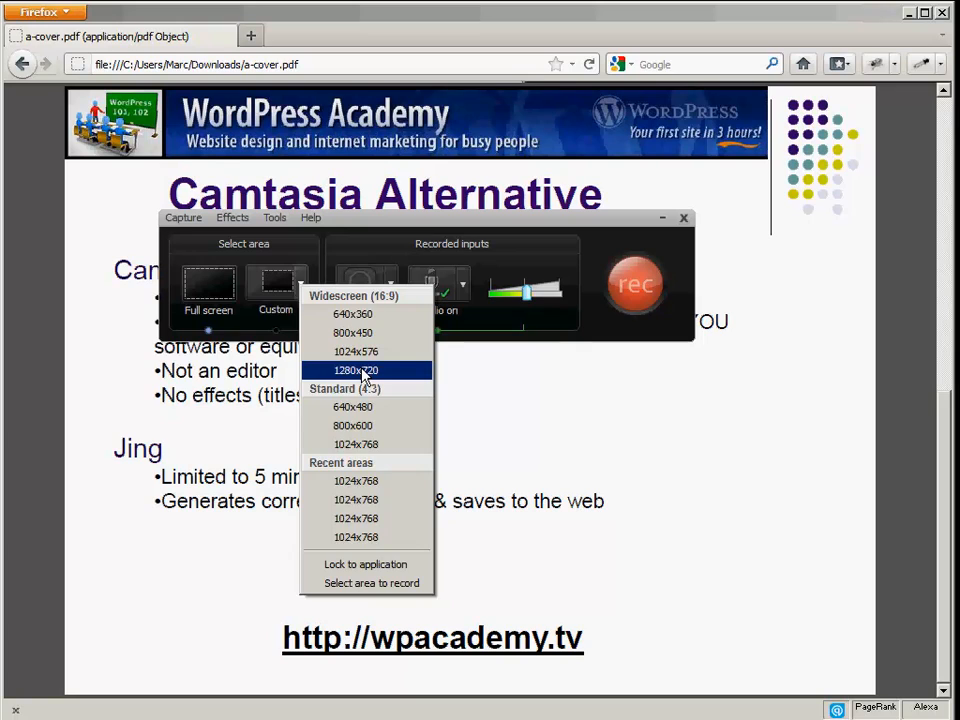
pyautogui.click(345, 444)
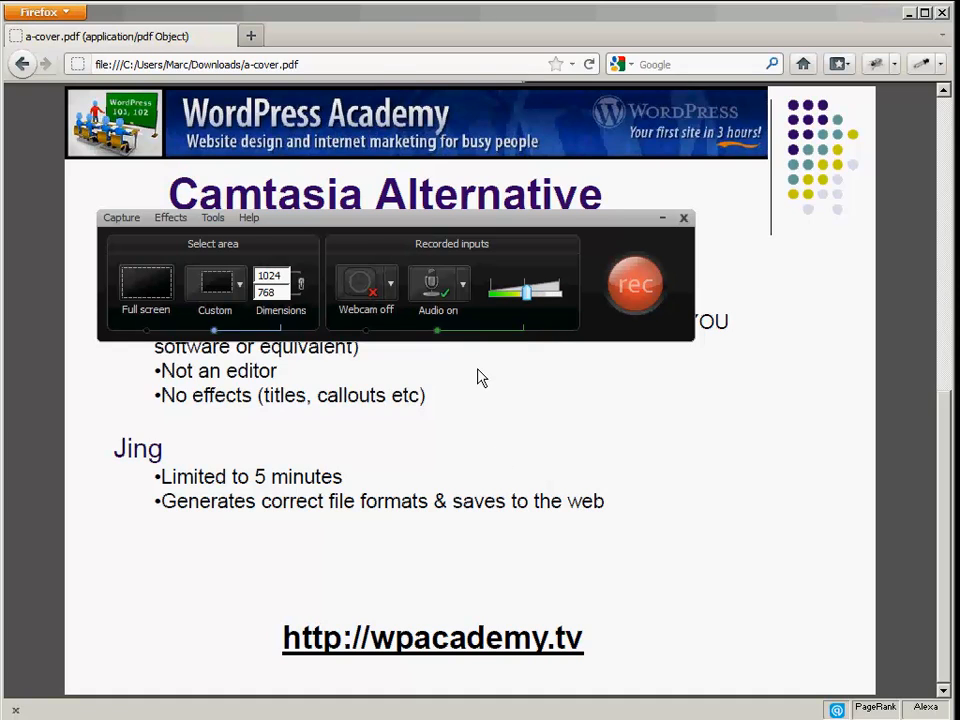
pyautogui.click(464, 289)
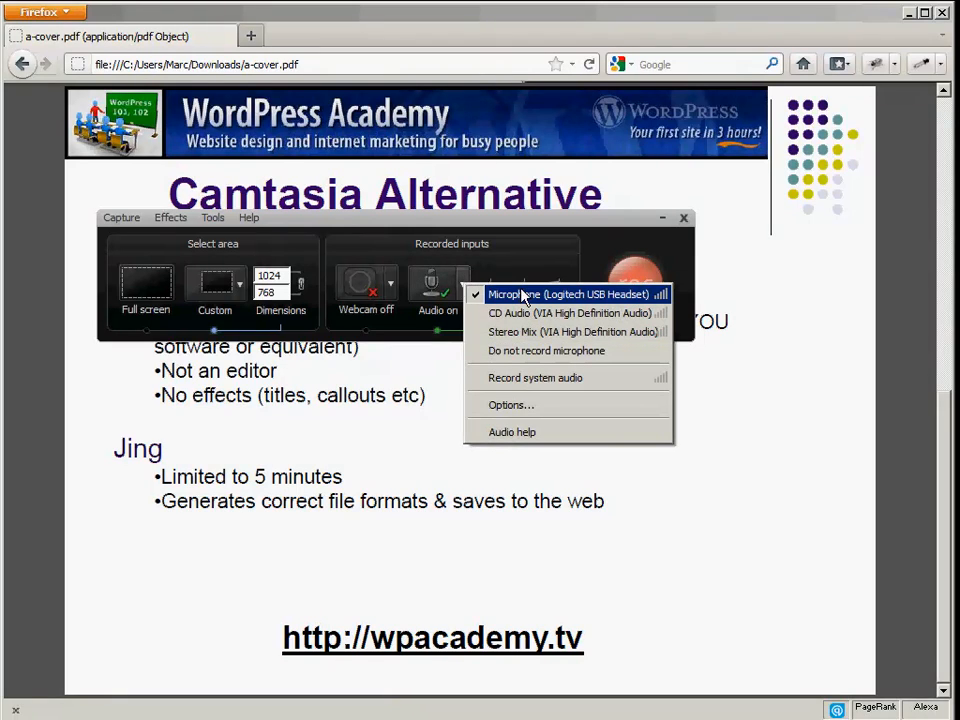
pyautogui.click(517, 246)
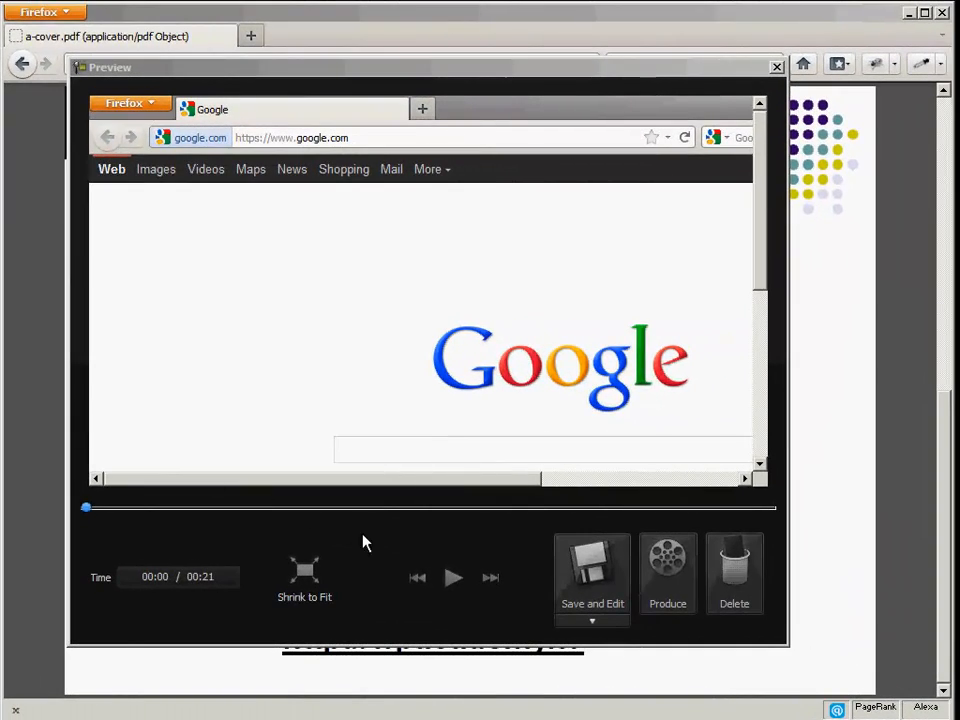
# Play part of the recorded capture, and save it for editing as capture-11.camrec in the Camtasia Studio w2-camtasia folder.
pyautogui.click(453, 577)
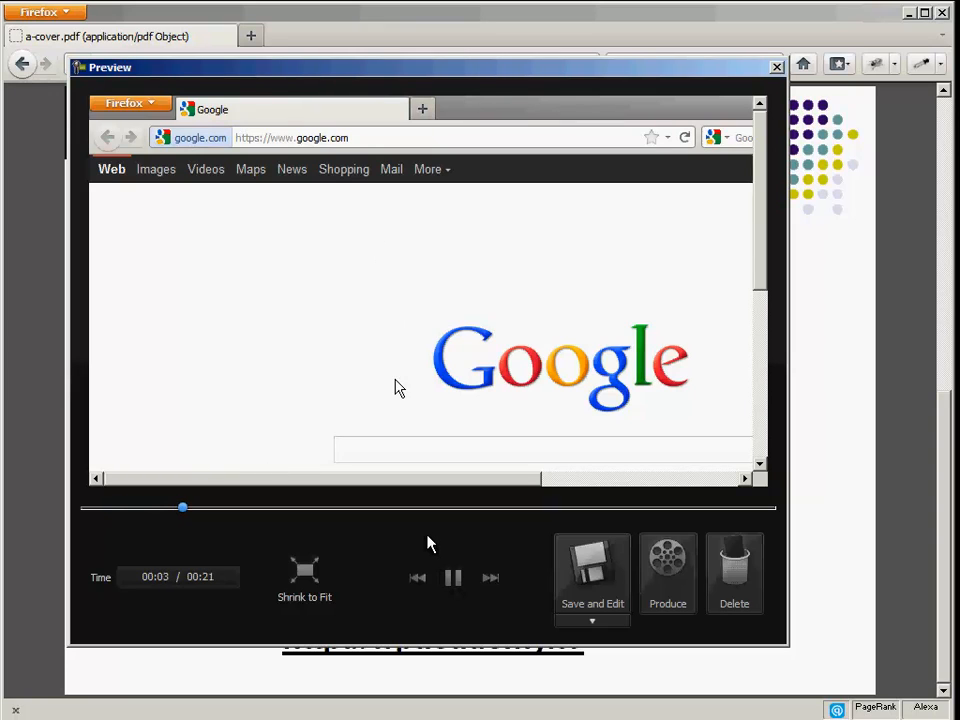
pyautogui.click(452, 580)
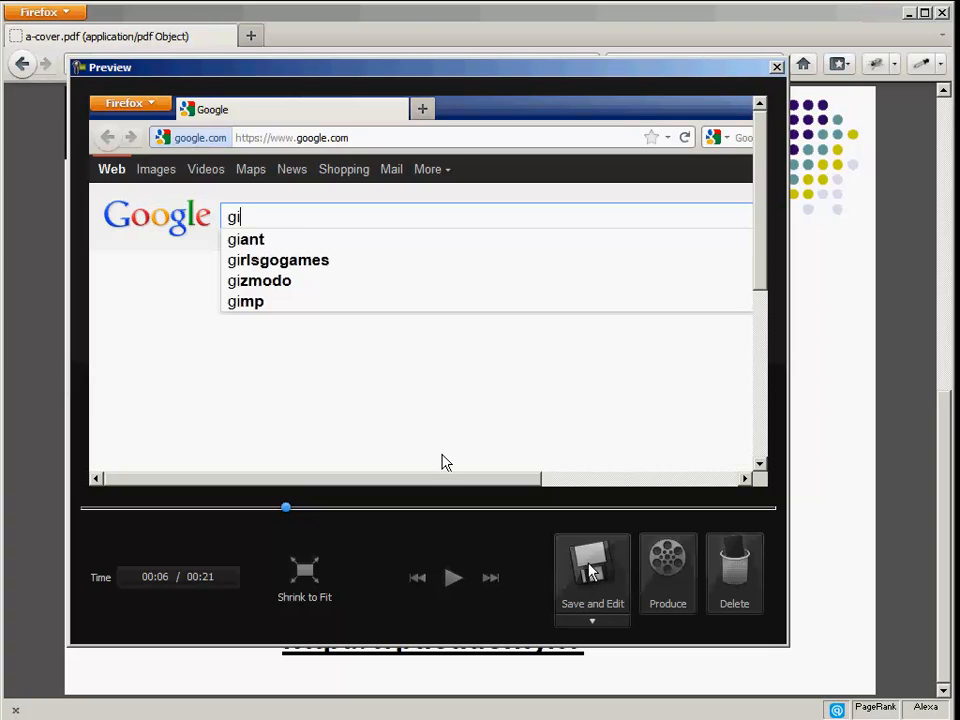
pyautogui.click(592, 572)
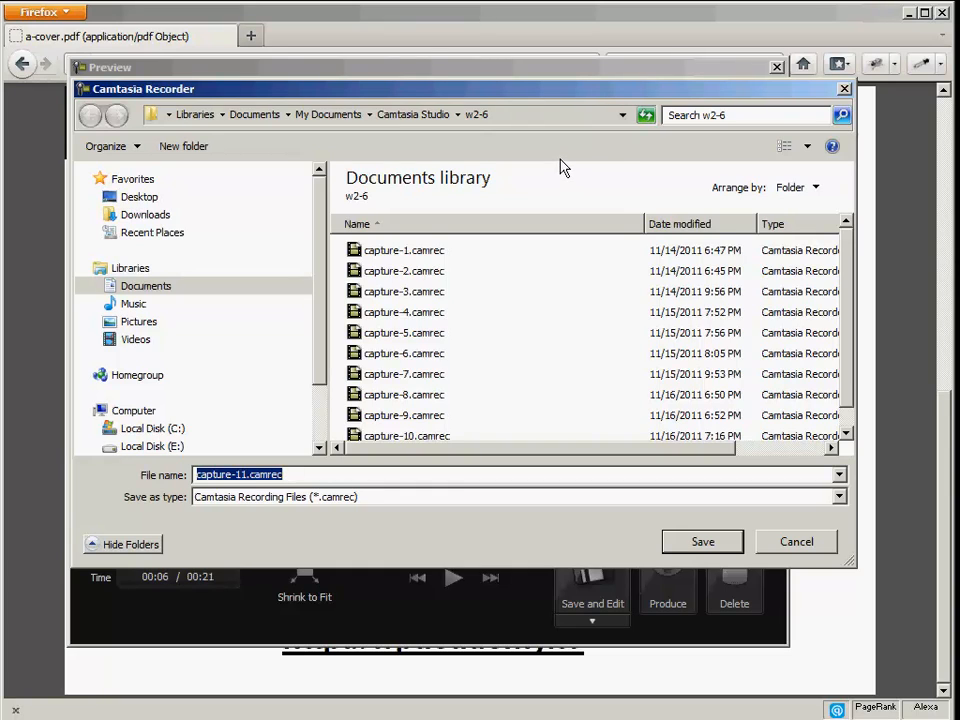
pyautogui.click(95, 287)
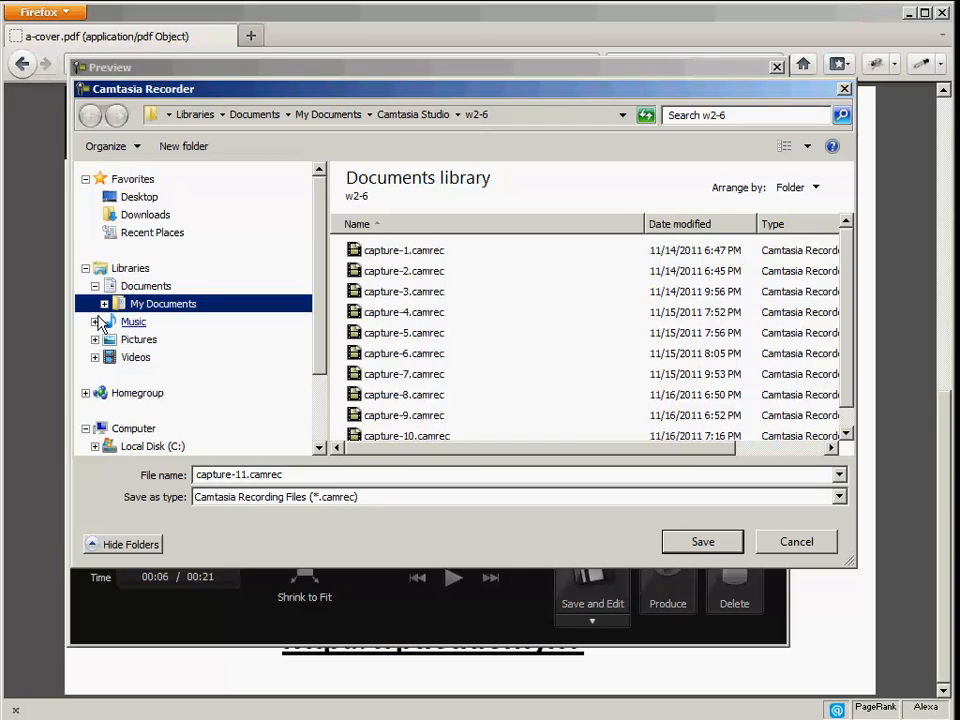
pyautogui.click(104, 305)
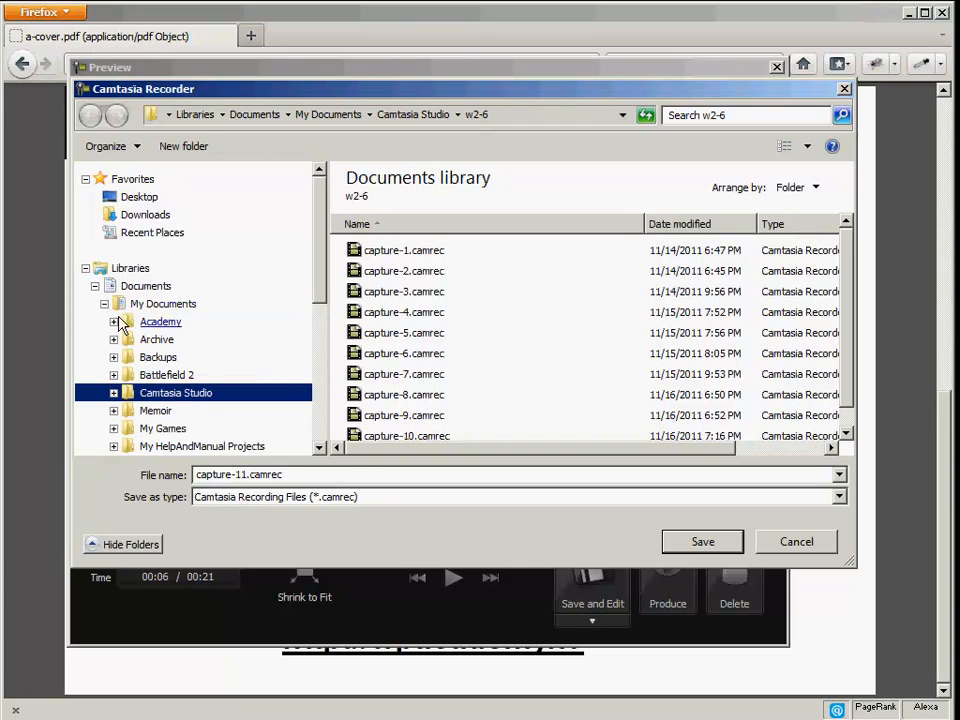
pyautogui.click(158, 398)
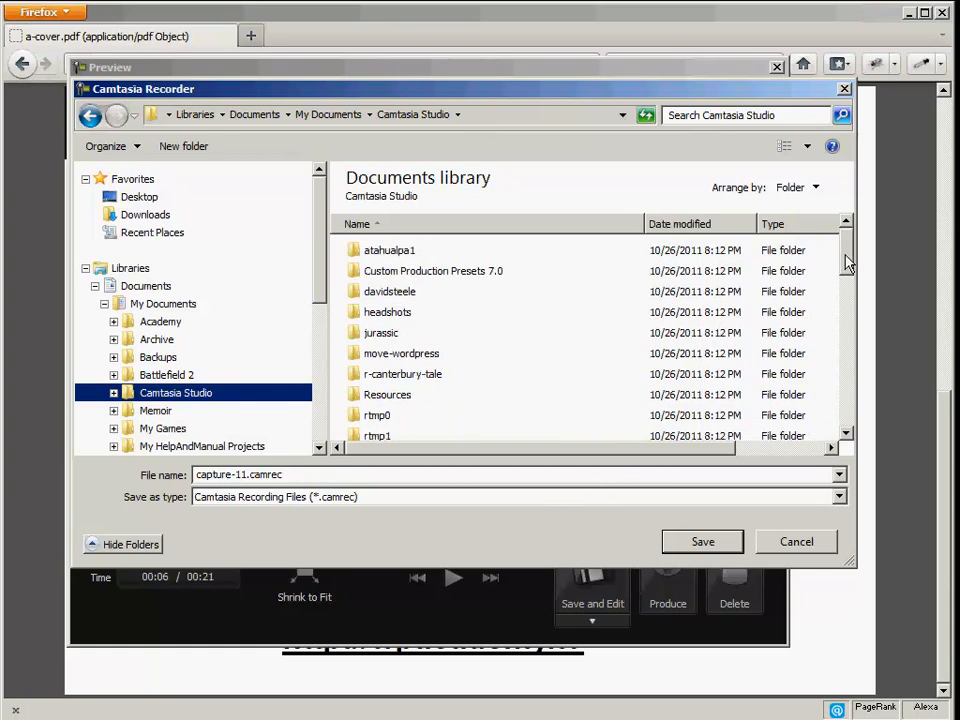
pyautogui.moveTo(846, 261); pyautogui.dragTo(856, 312)
pyautogui.moveTo(857, 320); pyautogui.dragTo(857, 338)
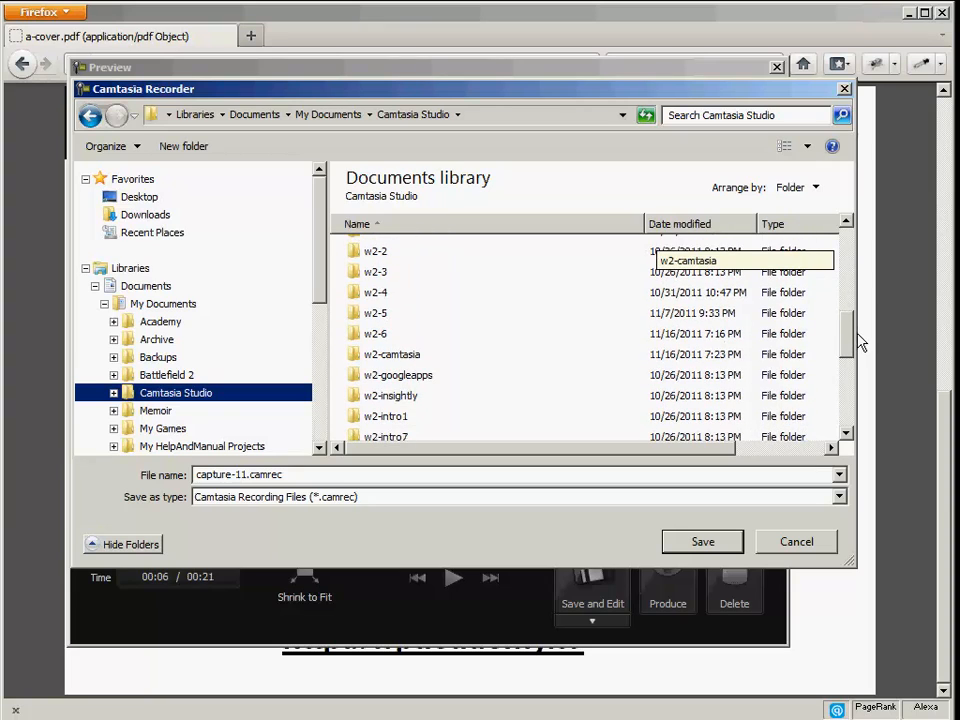
pyautogui.doubleClick(397, 356)
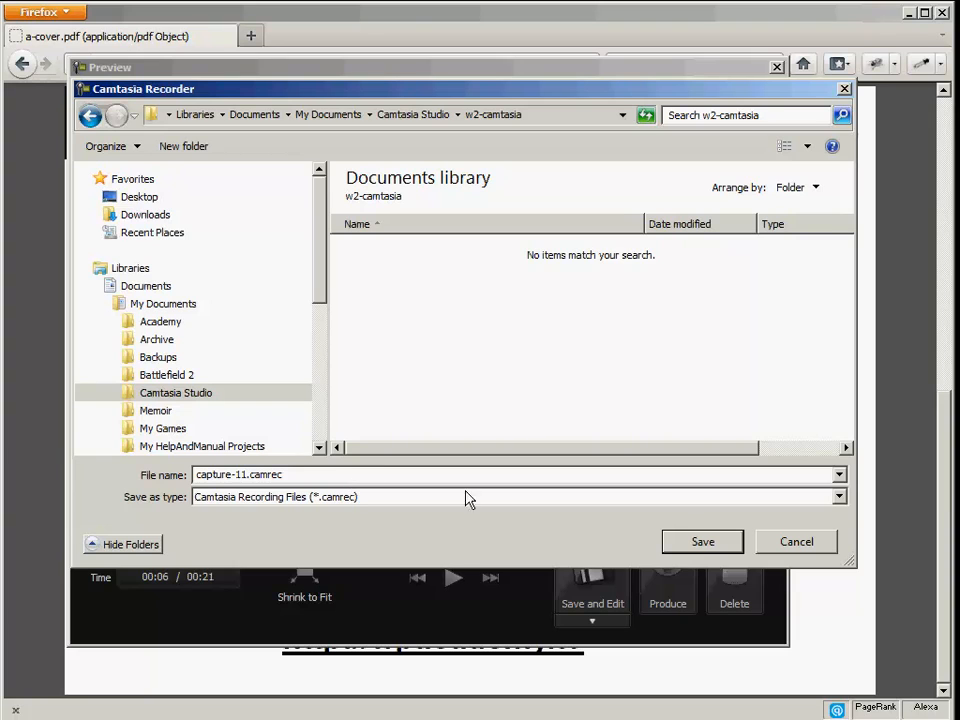
pyautogui.click(701, 543)
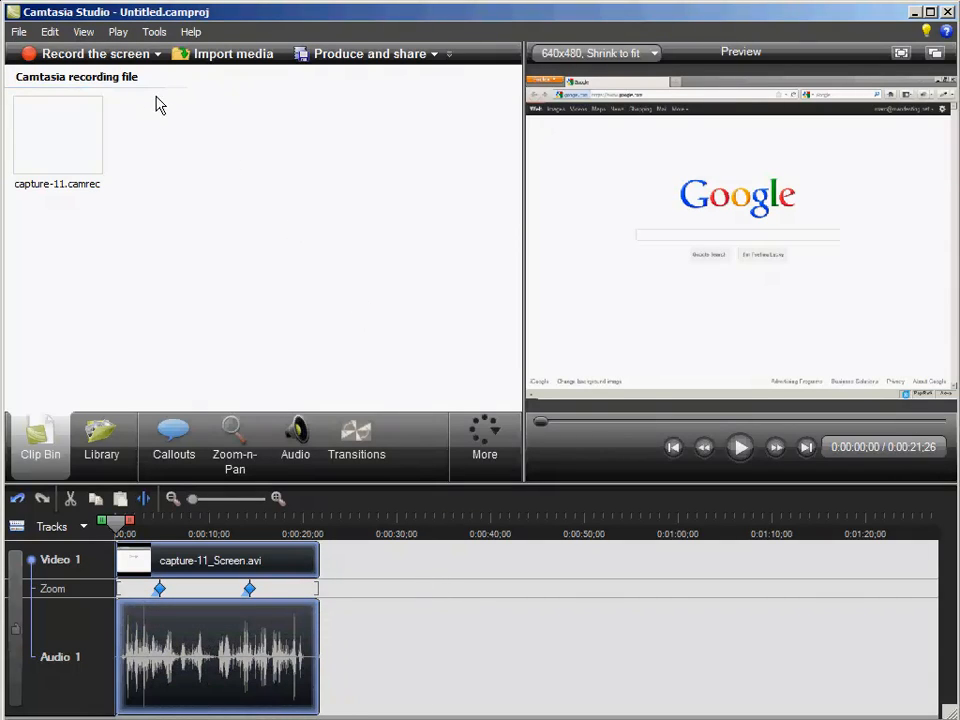
pyautogui.moveTo(85, 48)
pyautogui.click(19, 31)
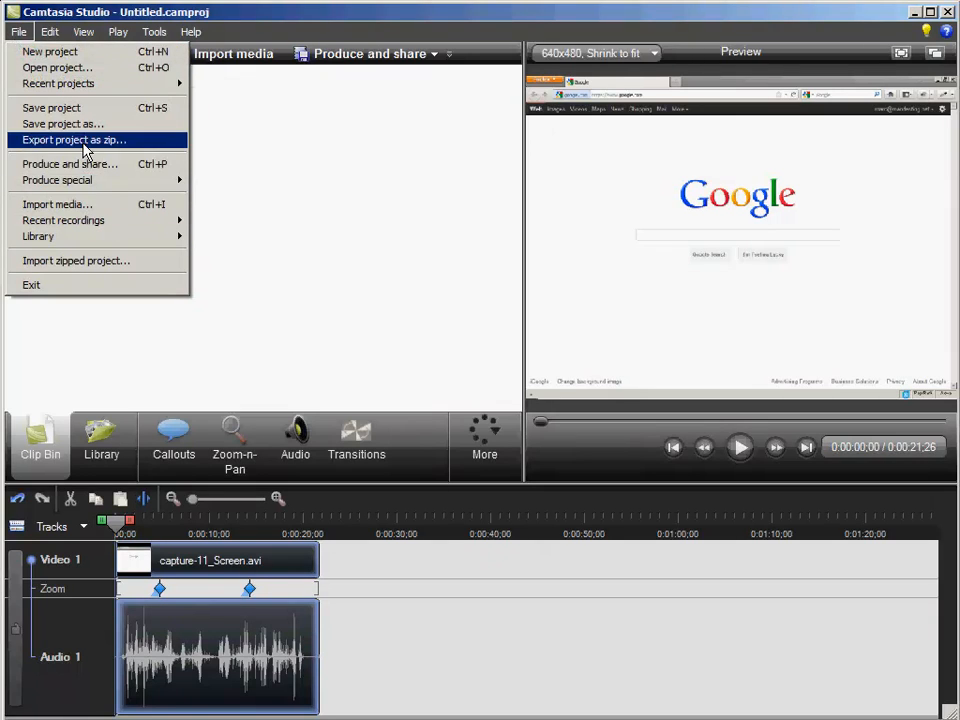
pyautogui.click(84, 206)
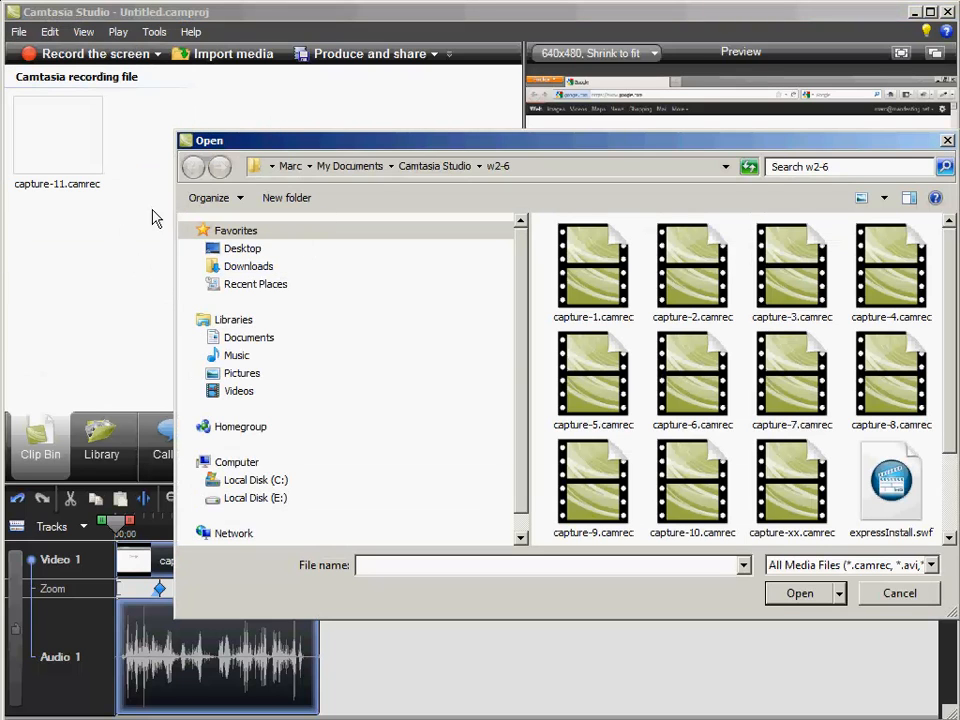
pyautogui.moveTo(338, 145); pyautogui.dragTo(249, 202)
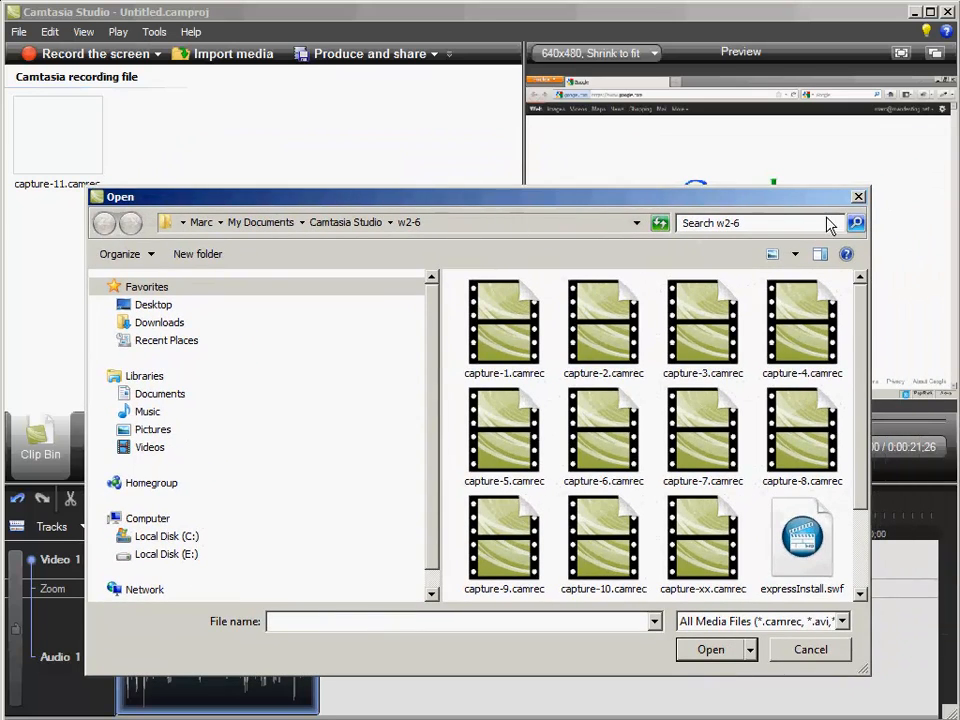
pyautogui.click(858, 196)
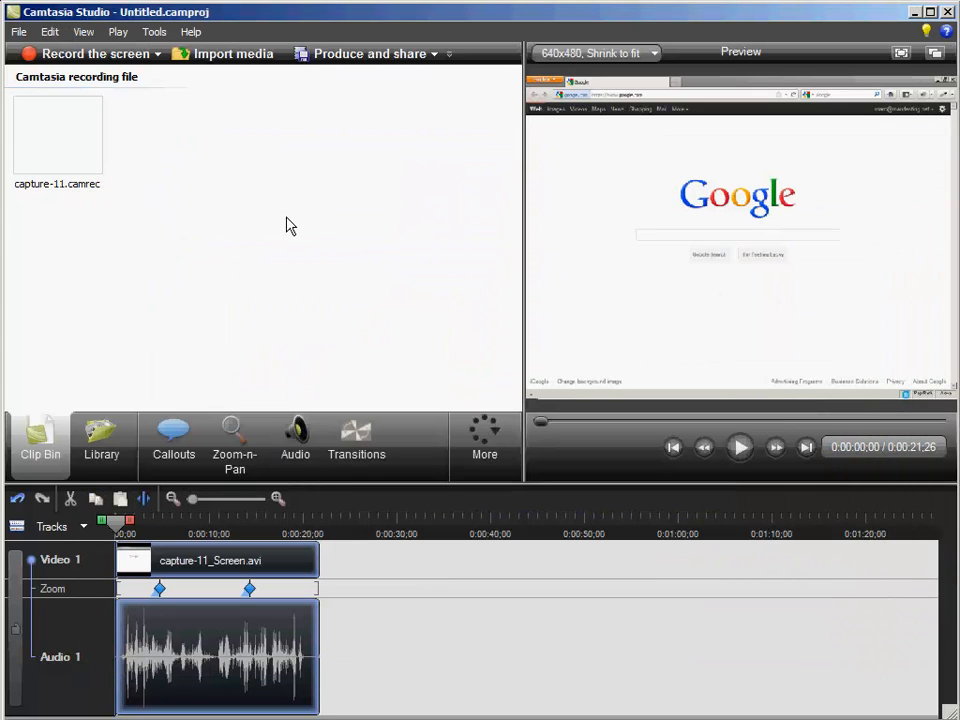
# Play part of the capture-11 clip from the timeline and return the playhead to the start.
pyautogui.click(60, 145)
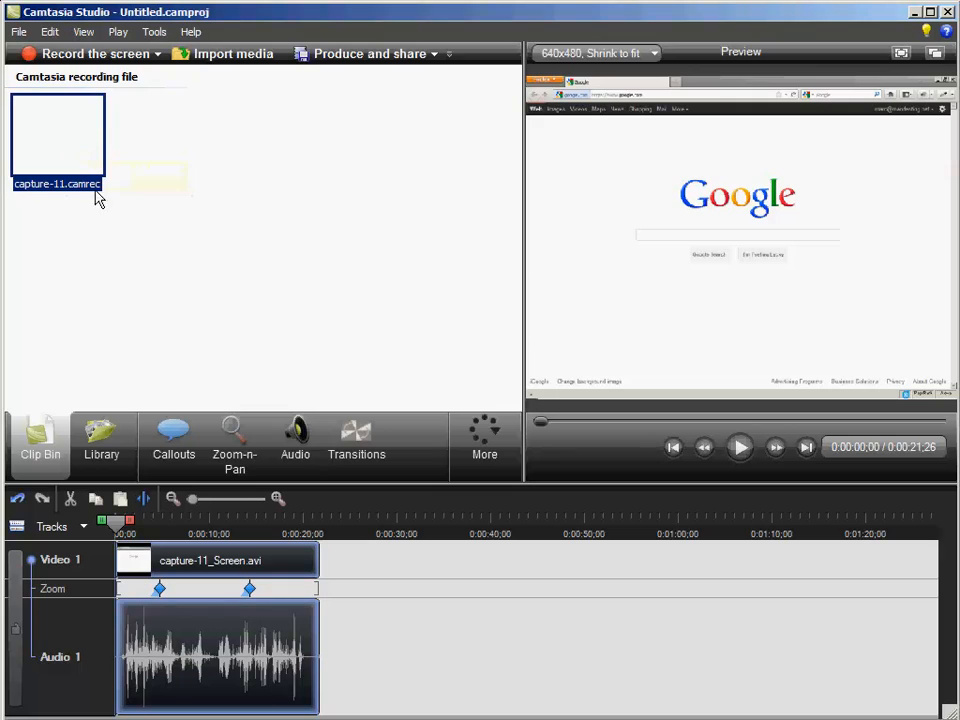
pyautogui.click(343, 591)
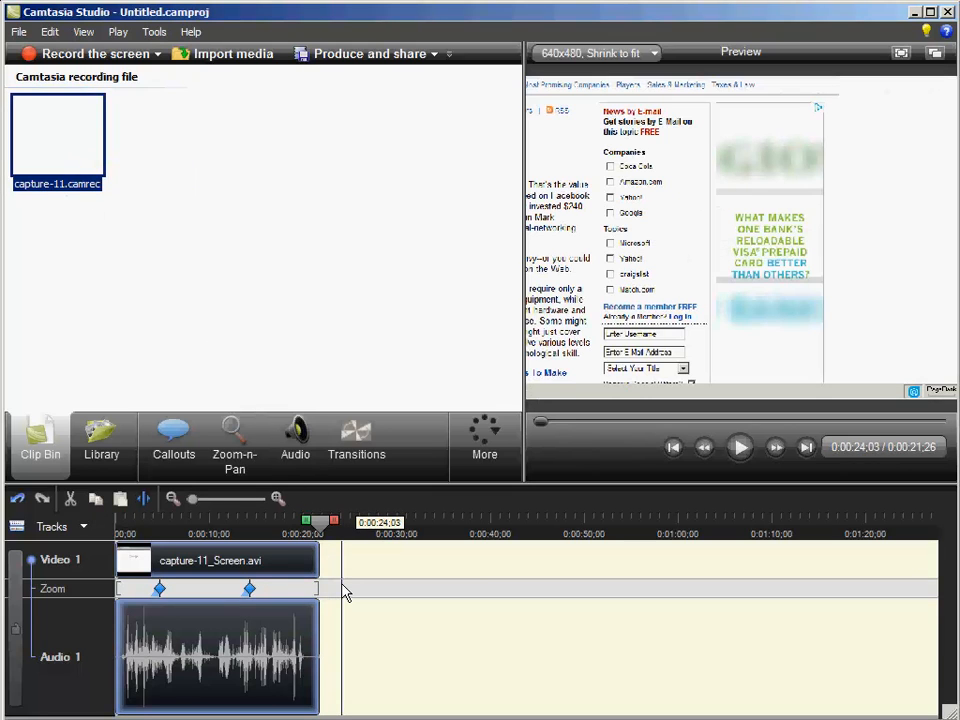
pyautogui.click(311, 596)
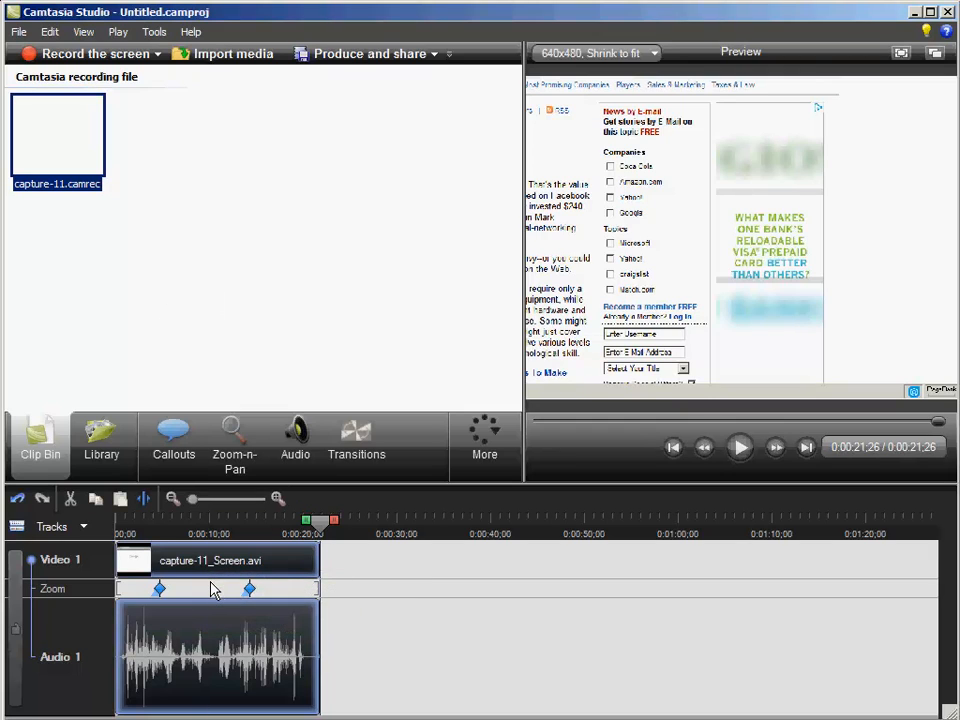
pyautogui.click(741, 449)
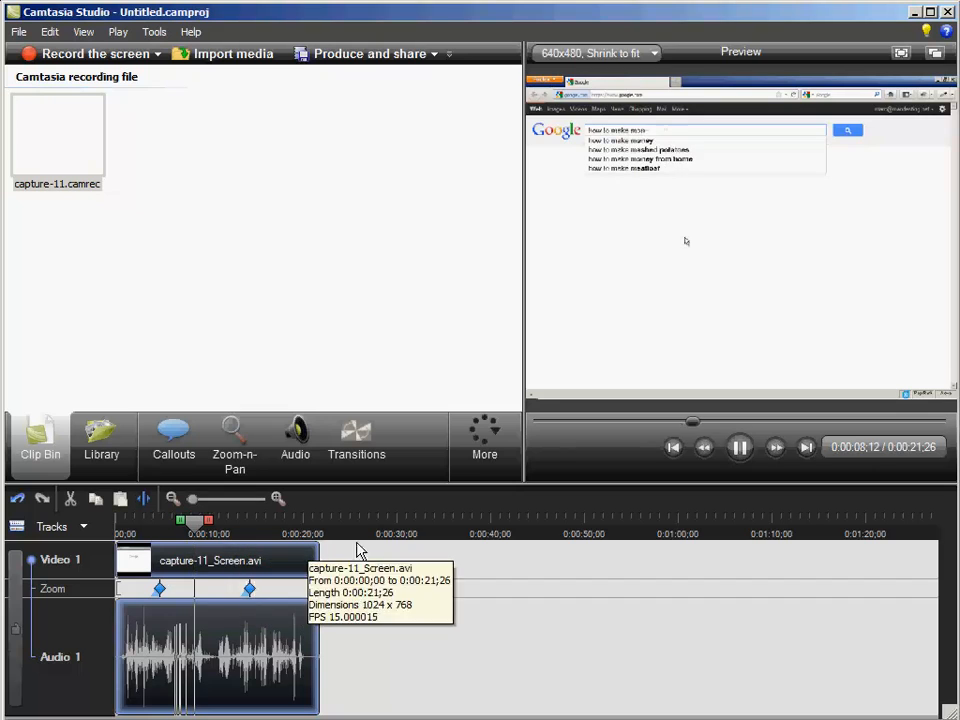
pyautogui.click(740, 448)
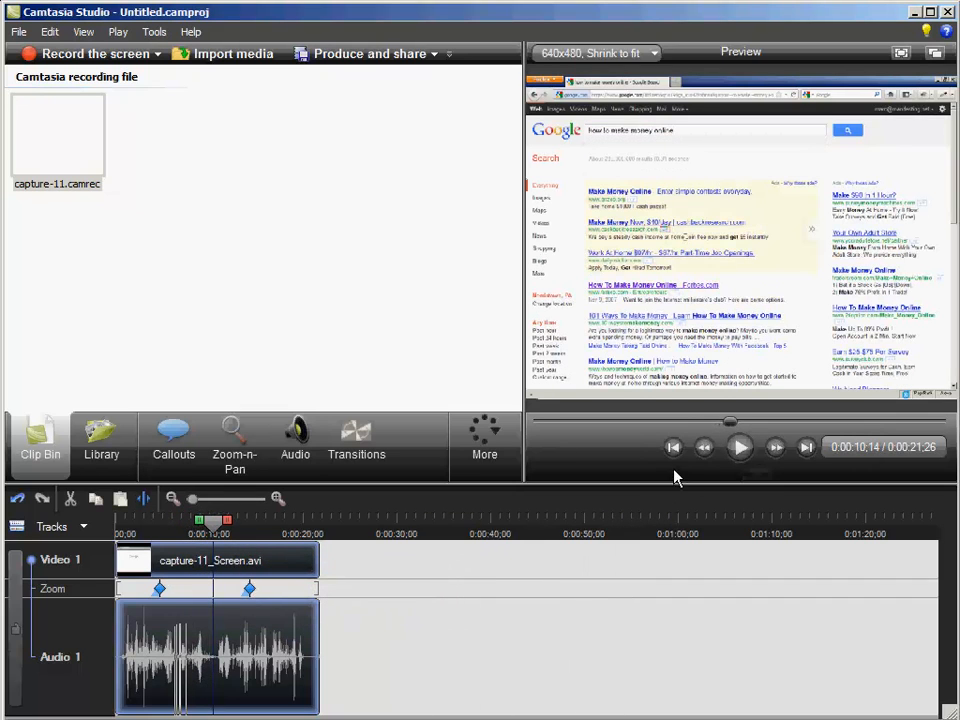
pyautogui.click(675, 449)
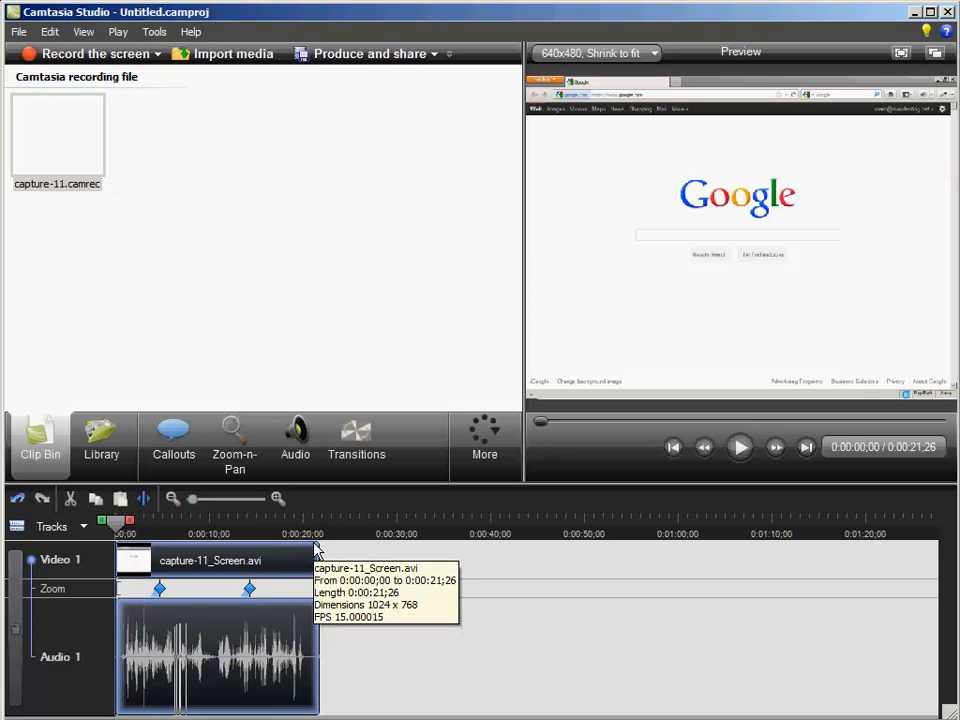
# Split the capture-11 clip on the timeline at 0:00:08;00.
pyautogui.click(277, 500)
pyautogui.click(277, 500)
pyautogui.click(277, 500)
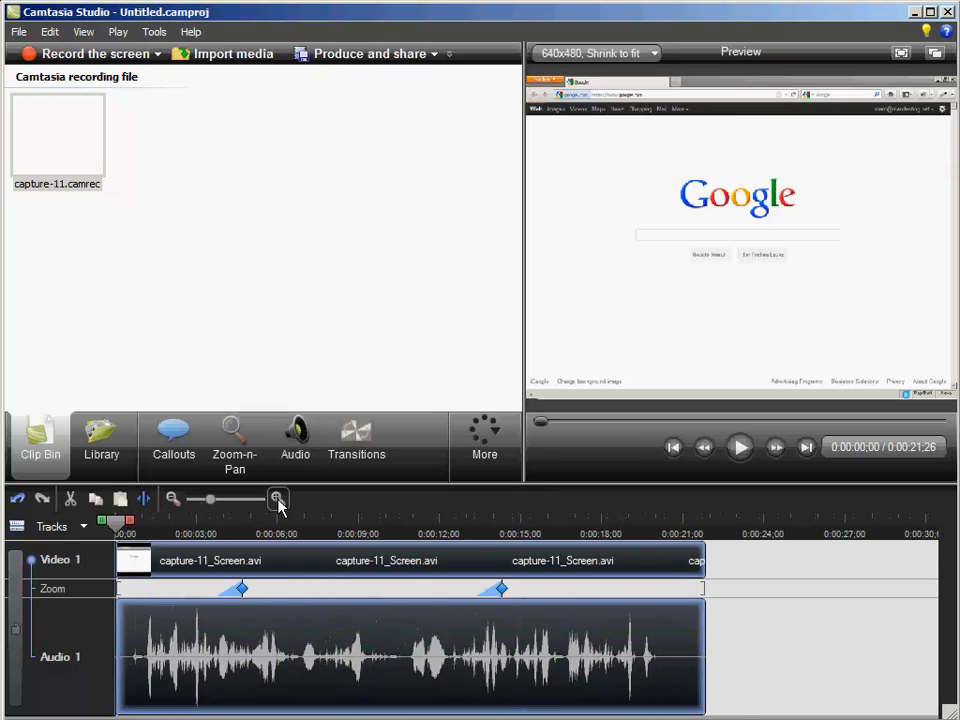
pyautogui.click(277, 500)
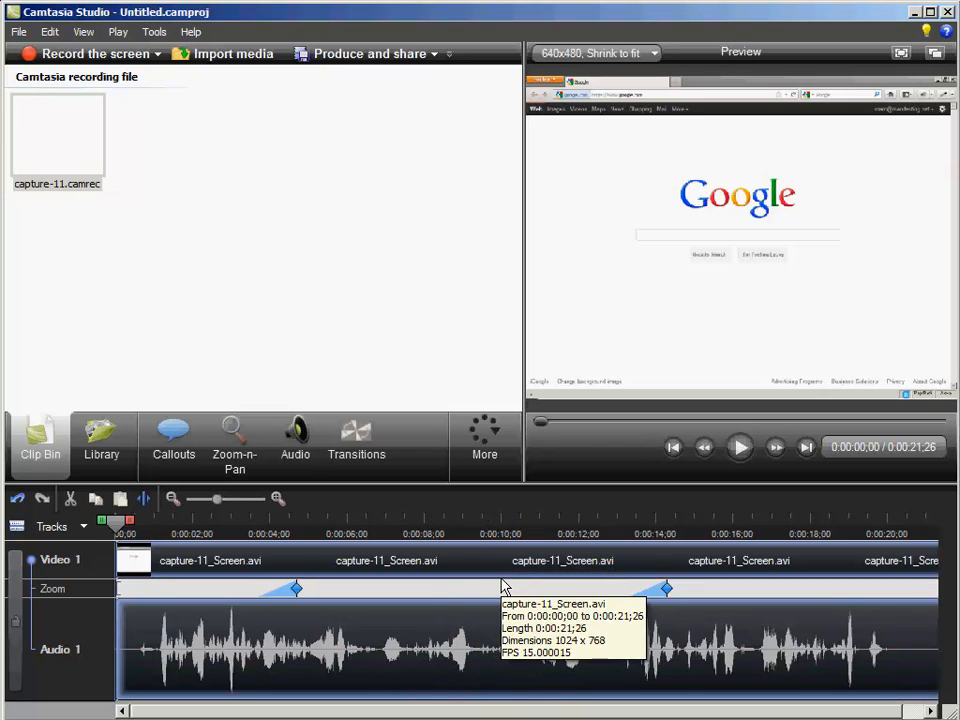
pyautogui.click(426, 524)
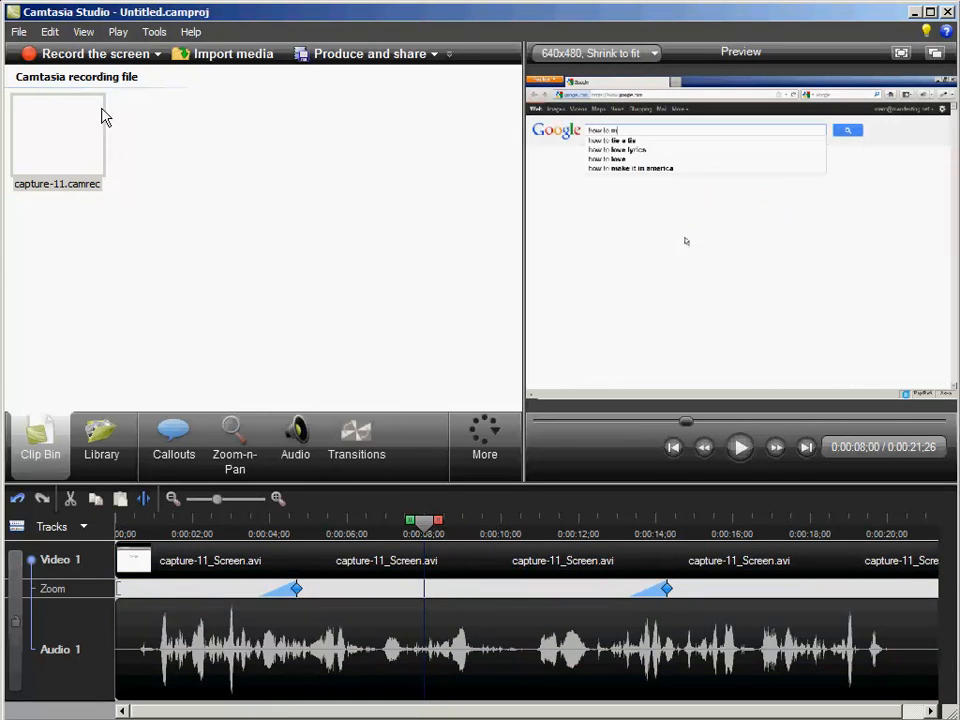
pyautogui.click(49, 31)
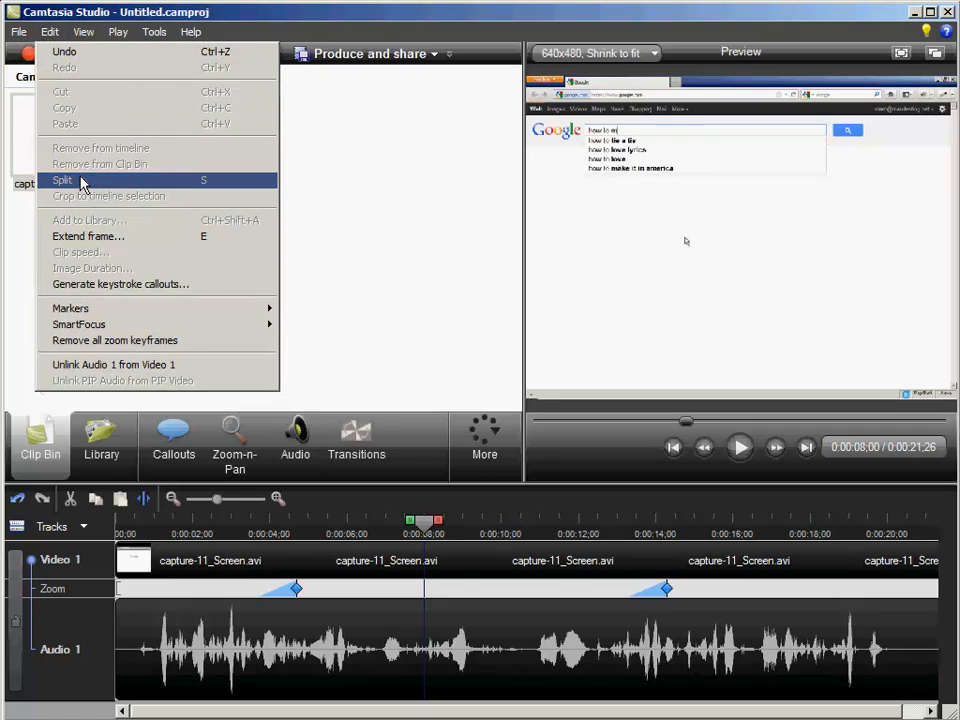
pyautogui.click(80, 183)
# Split the clip again at 0:00:10;04 and delete the segment between the two splits.
pyautogui.click(741, 448)
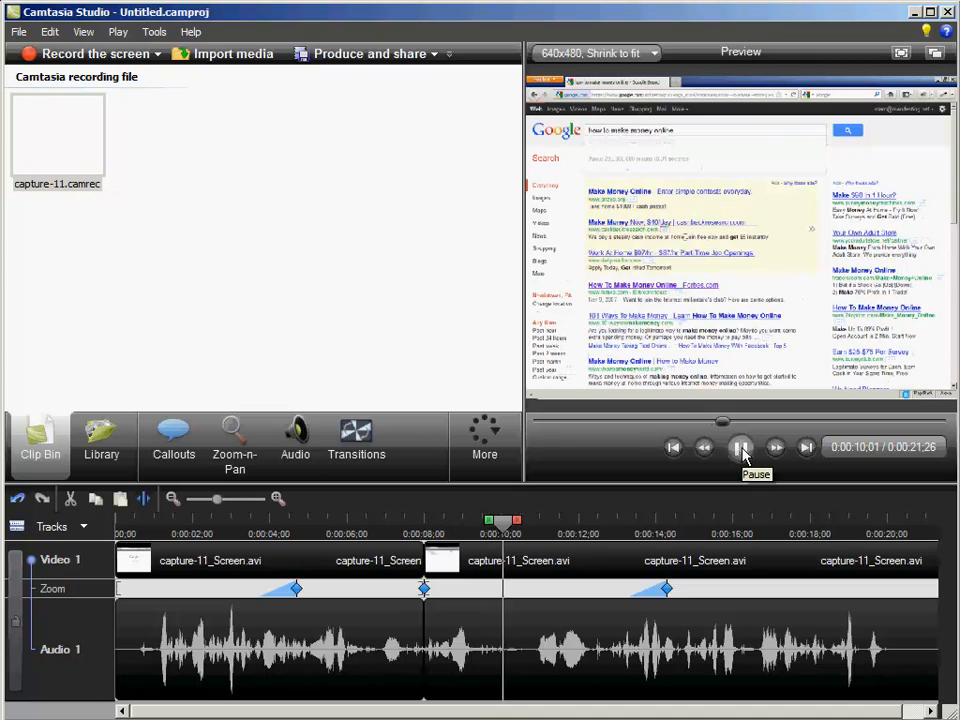
pyautogui.click(741, 449)
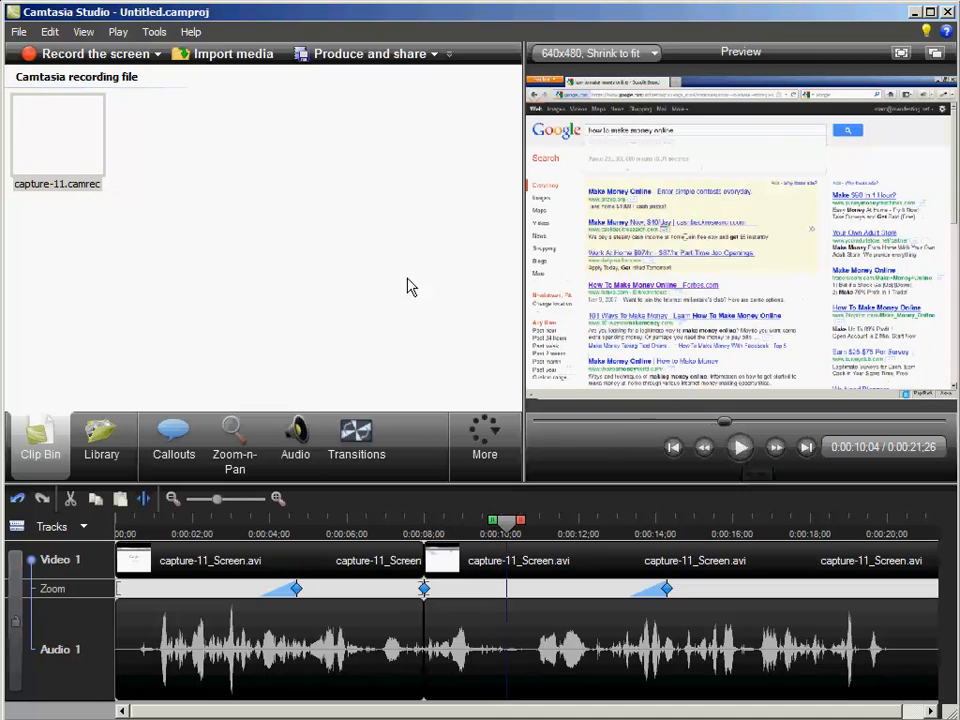
pyautogui.click(19, 31)
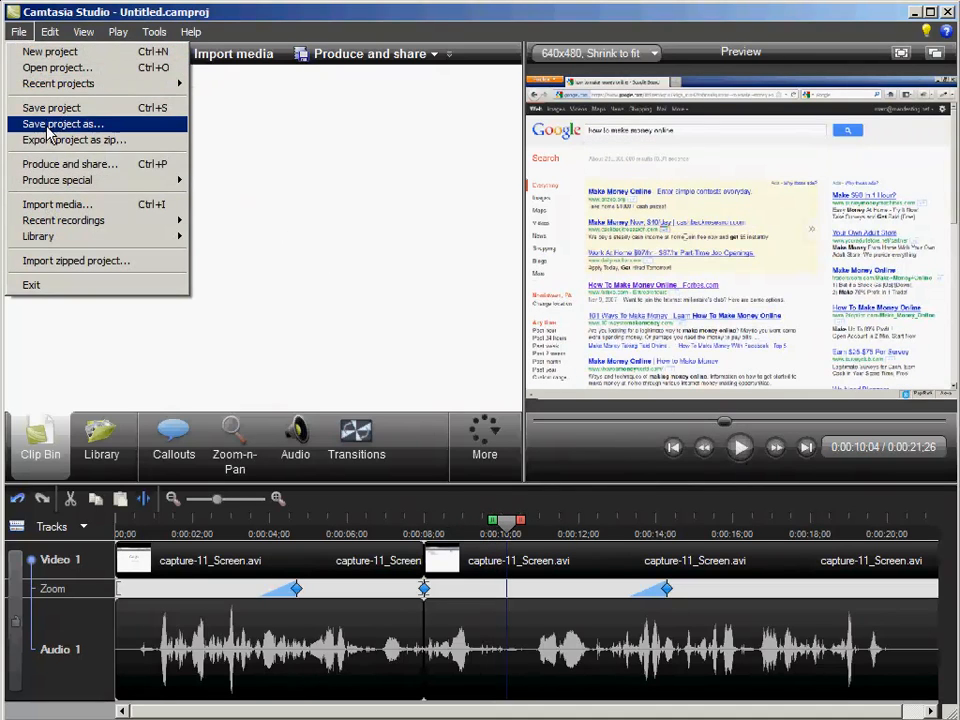
pyautogui.moveTo(48, 31)
pyautogui.click(61, 180)
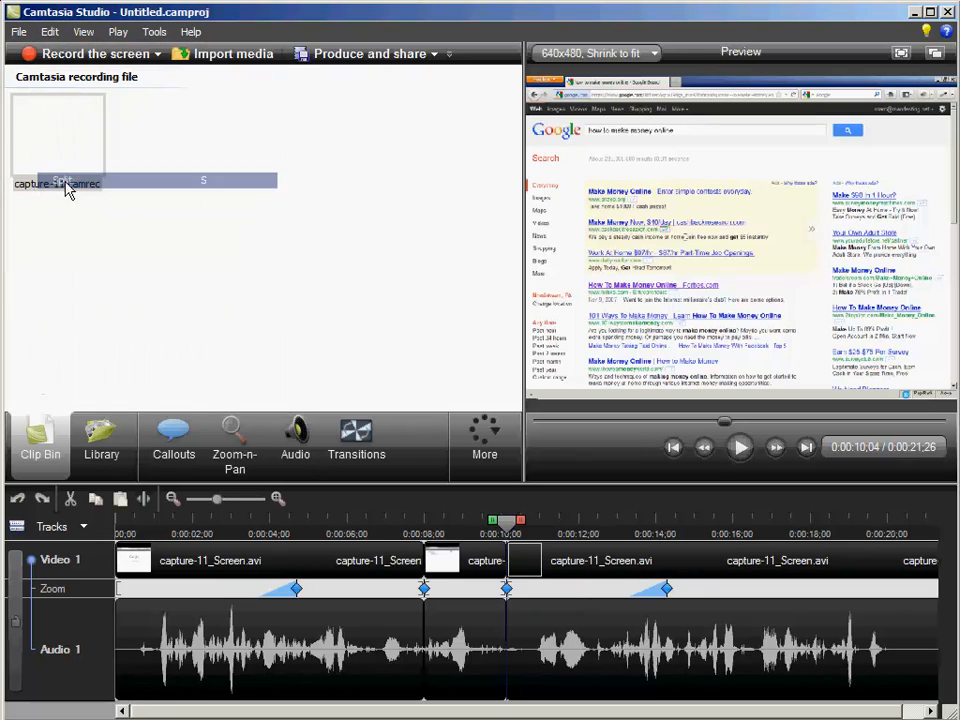
pyautogui.click(475, 647)
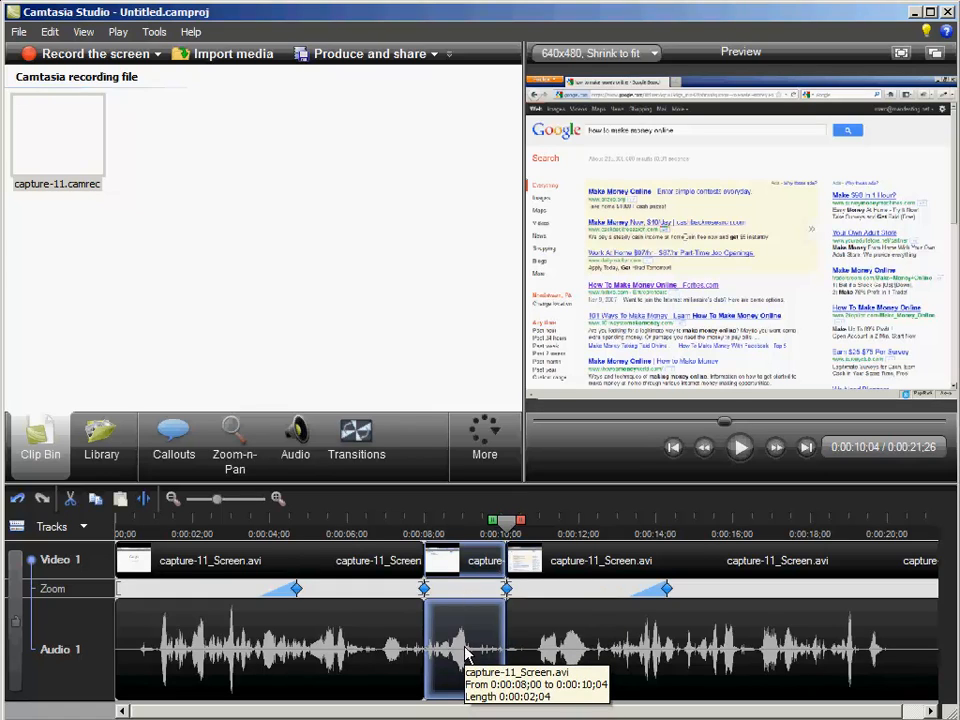
pyautogui.press('Delete')
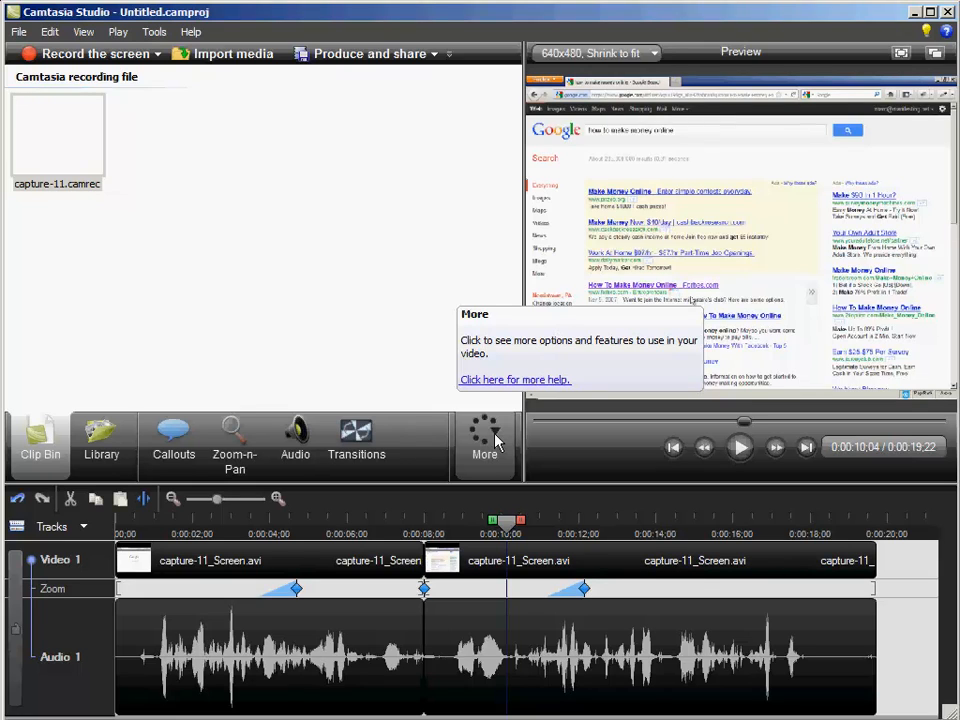
# Add a right-pointing arrow callout at the video's start, aimed at the Google search box, and shorten its solid part to about 0:00:02;09.
pyautogui.click(673, 449)
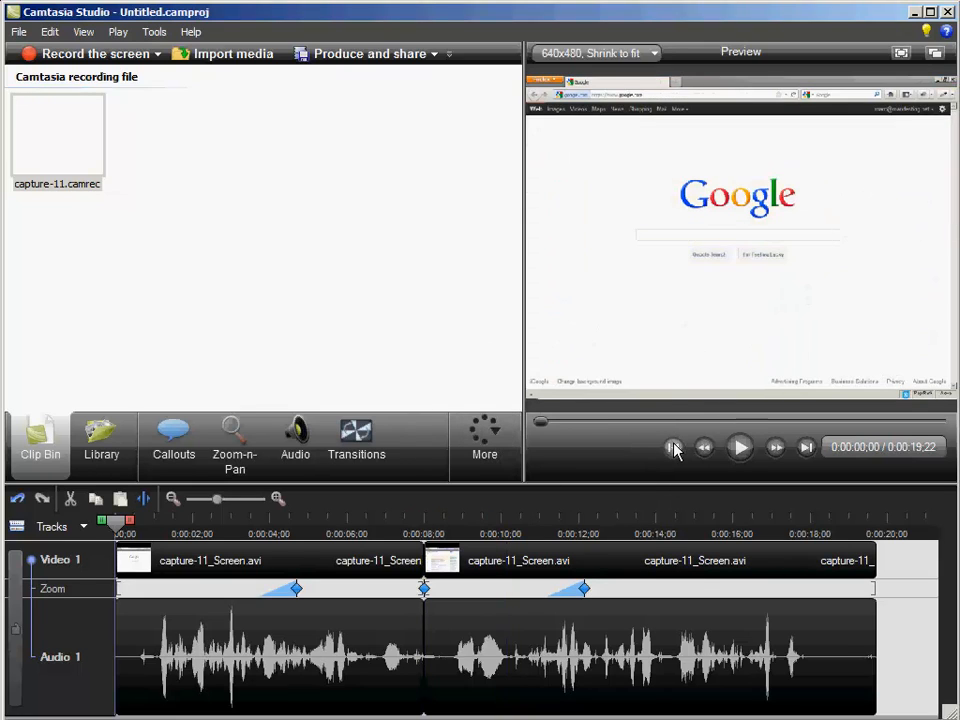
pyautogui.click(486, 455)
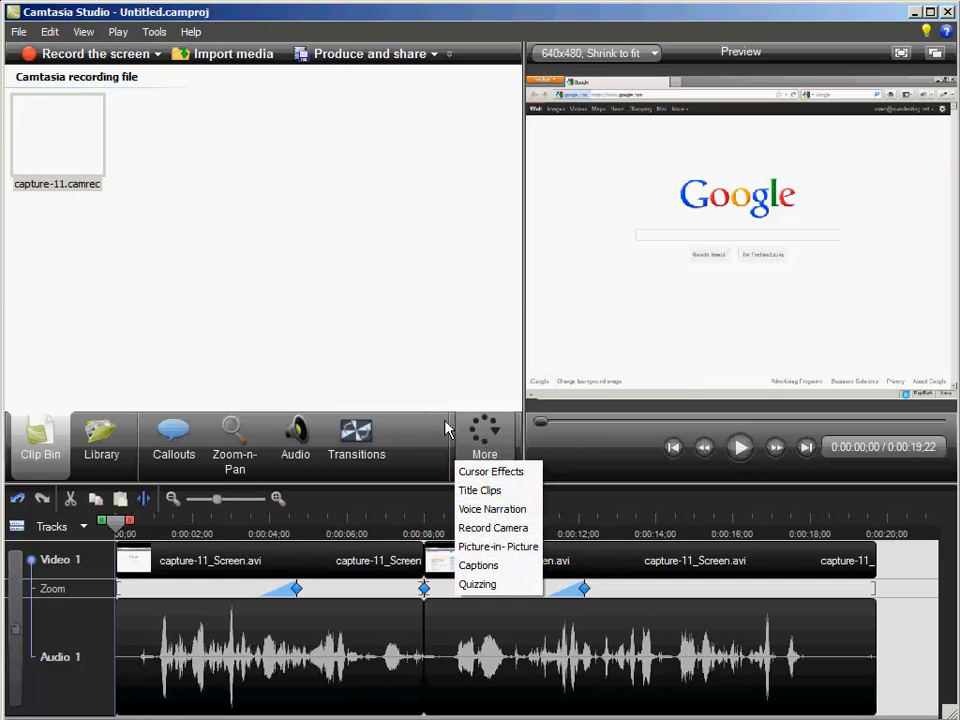
pyautogui.click(176, 440)
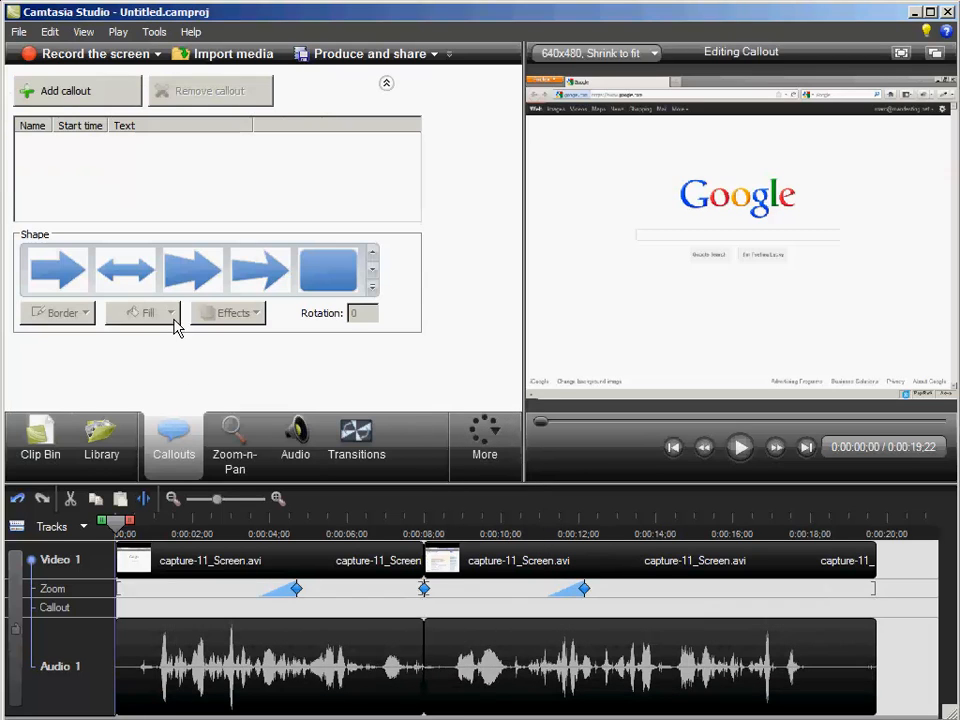
pyautogui.click(62, 281)
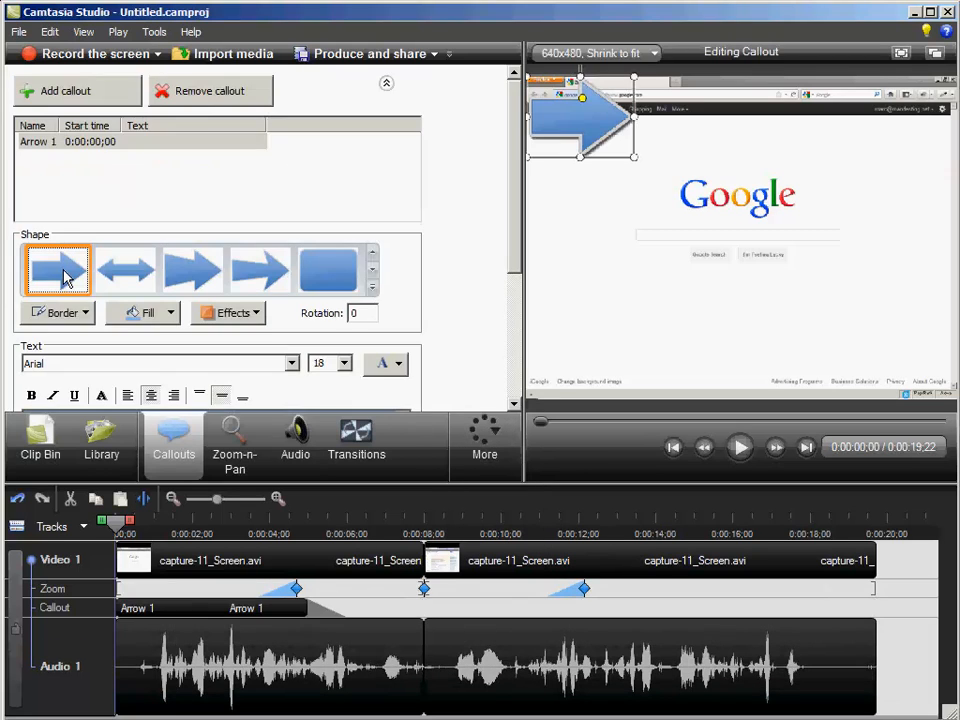
pyautogui.moveTo(566, 152); pyautogui.dragTo(587, 240)
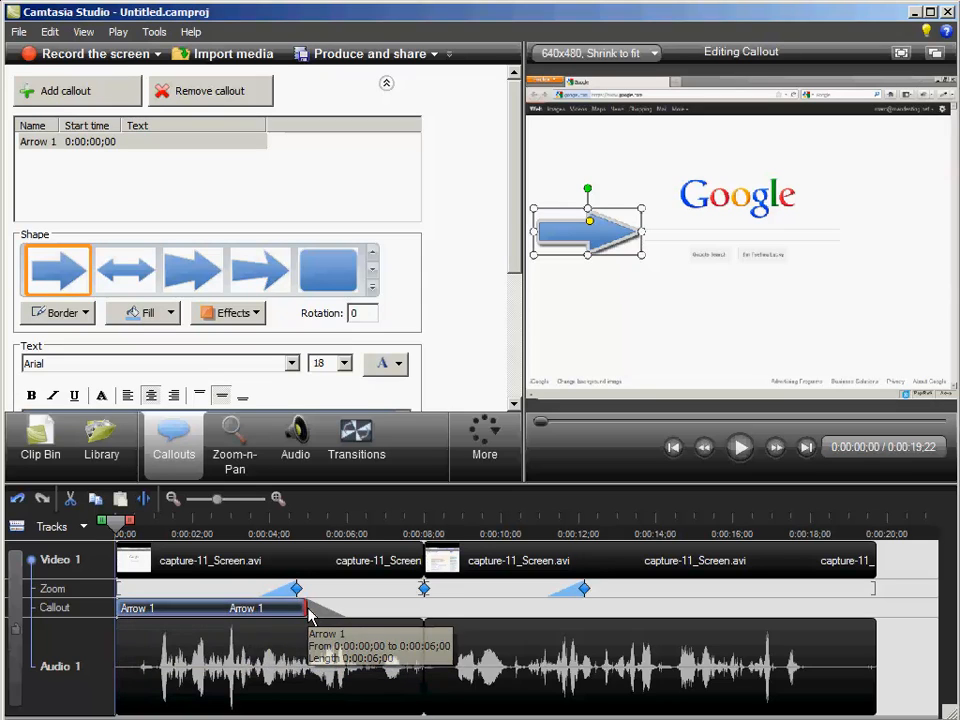
pyautogui.moveTo(305, 612); pyautogui.dragTo(203, 617)
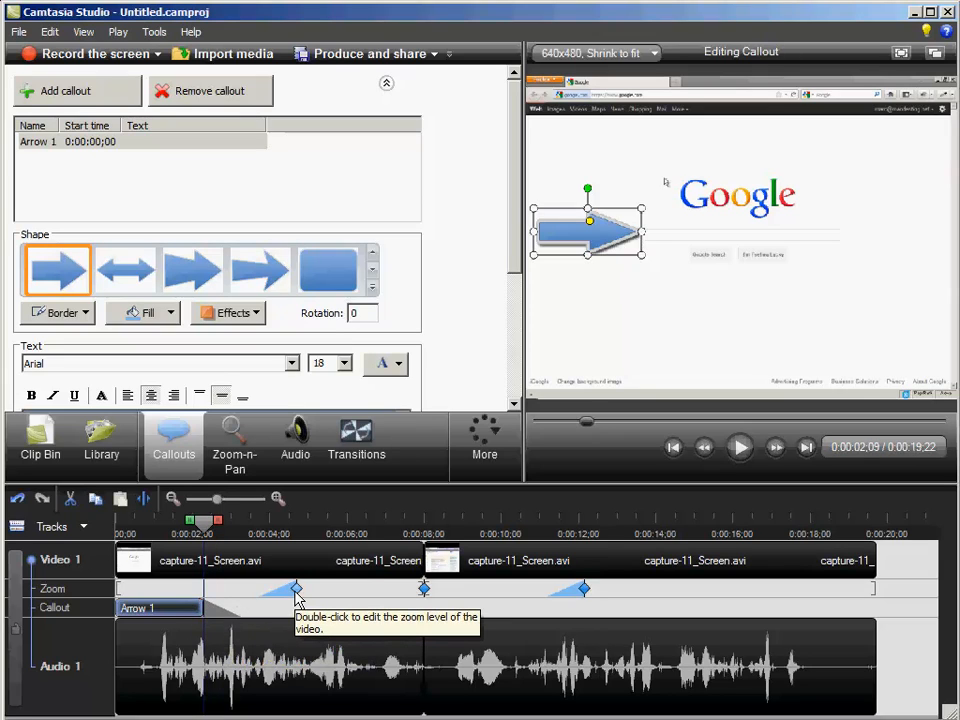
# Delete all three zoom keyframes from the timeline's Zoom track.
pyautogui.click(297, 592)
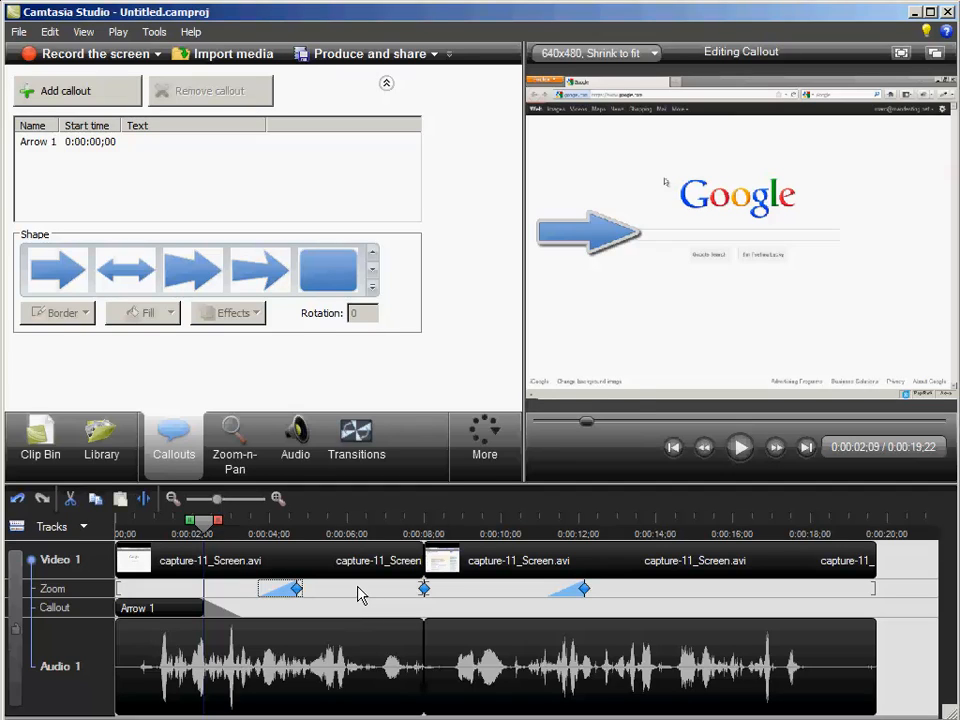
pyautogui.press('Delete')
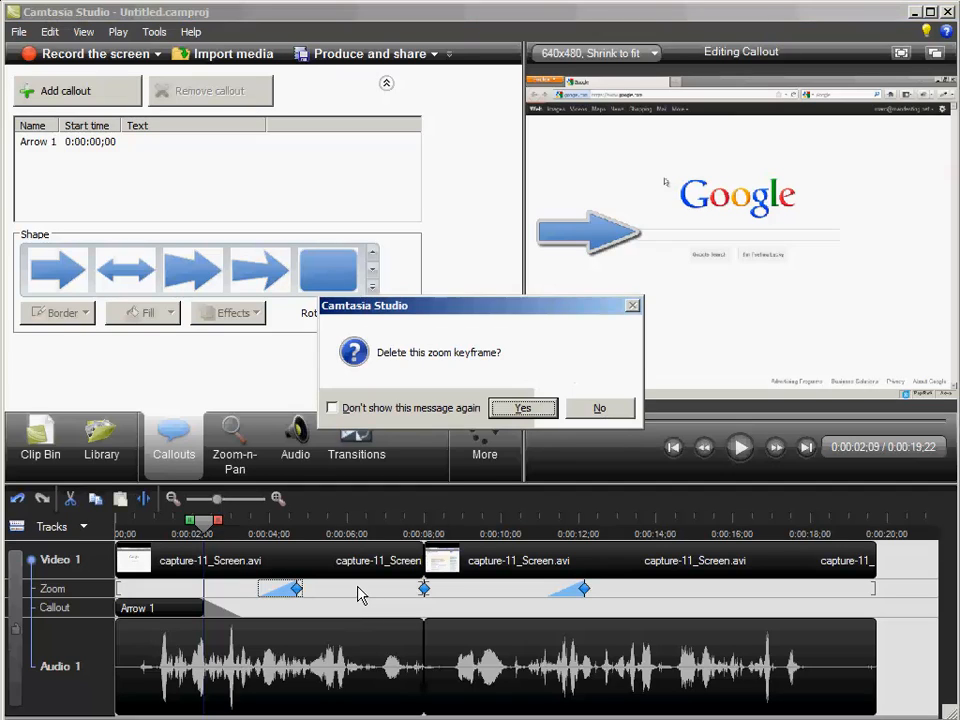
pyautogui.click(521, 407)
pyautogui.press('Delete')
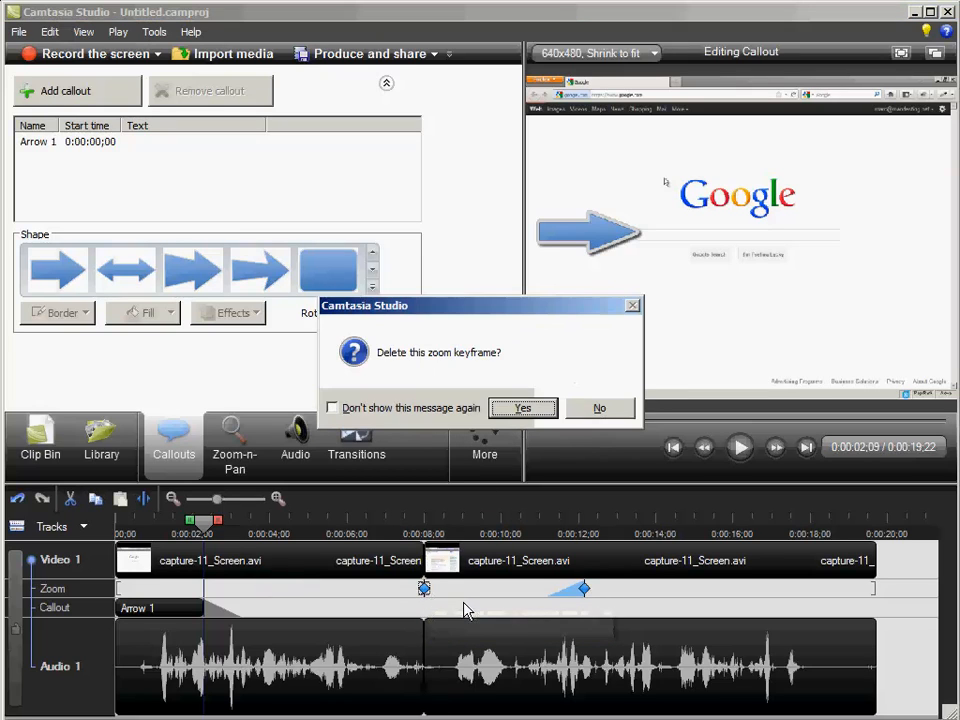
pyautogui.click(521, 407)
pyautogui.click(580, 590)
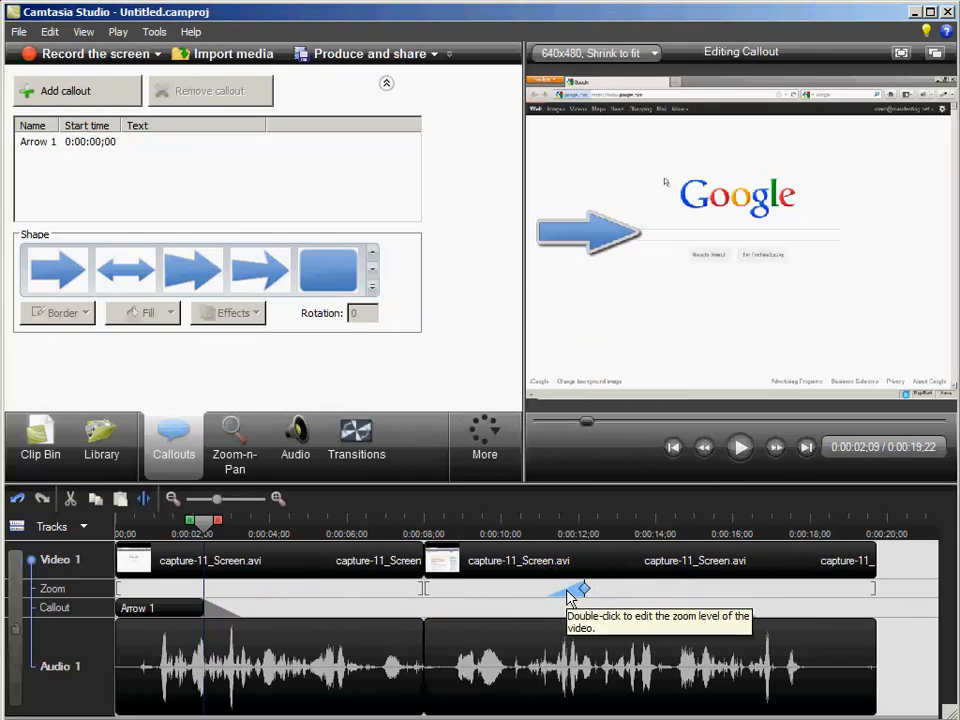
pyautogui.press('Delete')
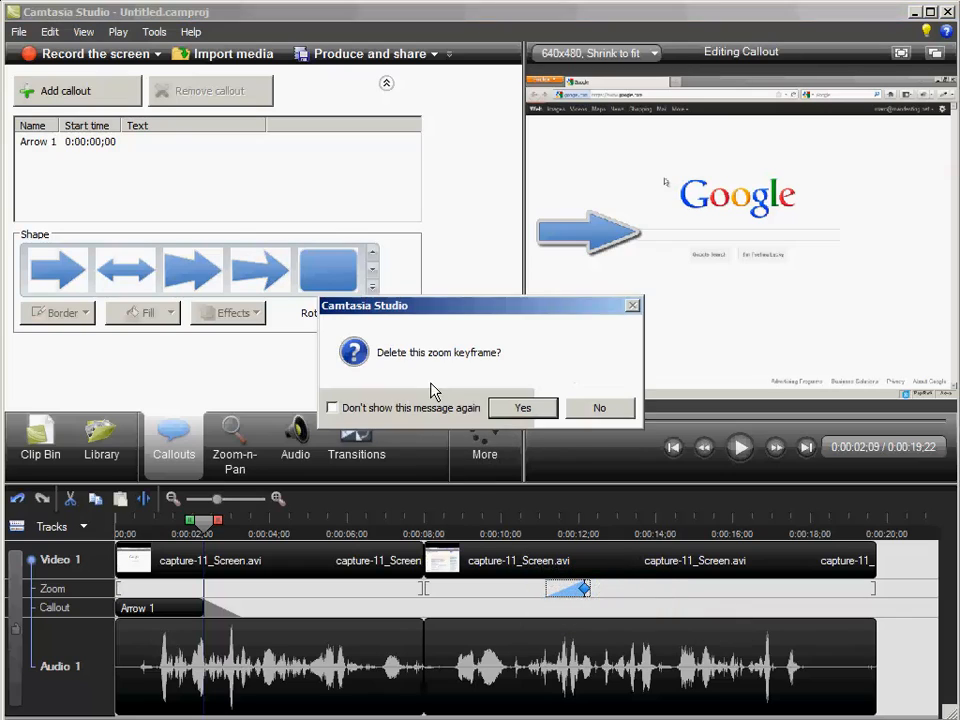
pyautogui.click(510, 414)
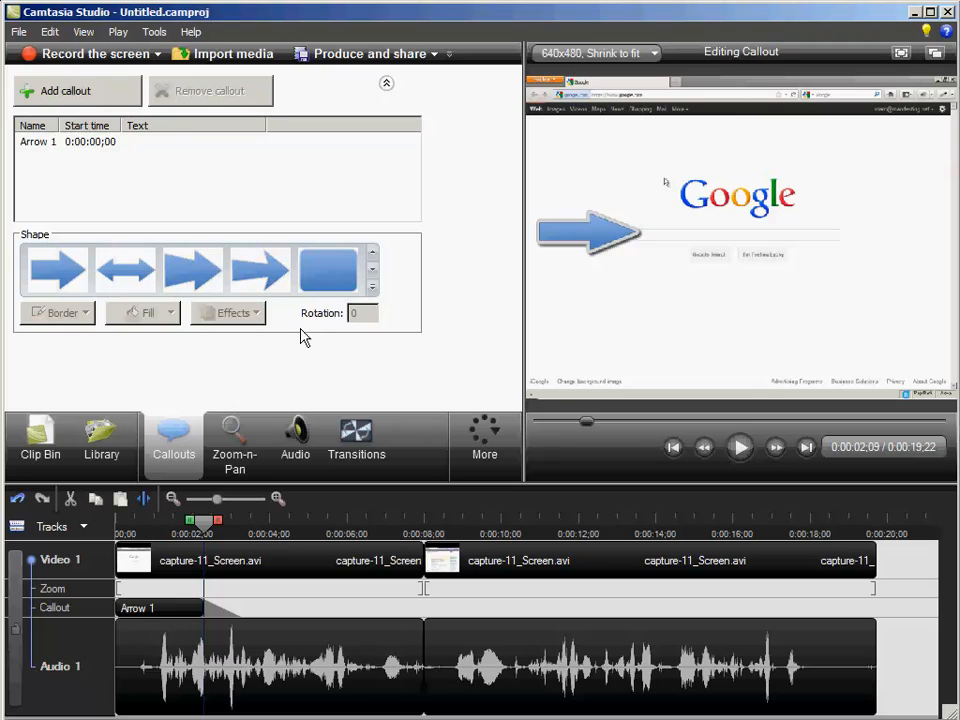
pyautogui.click(371, 288)
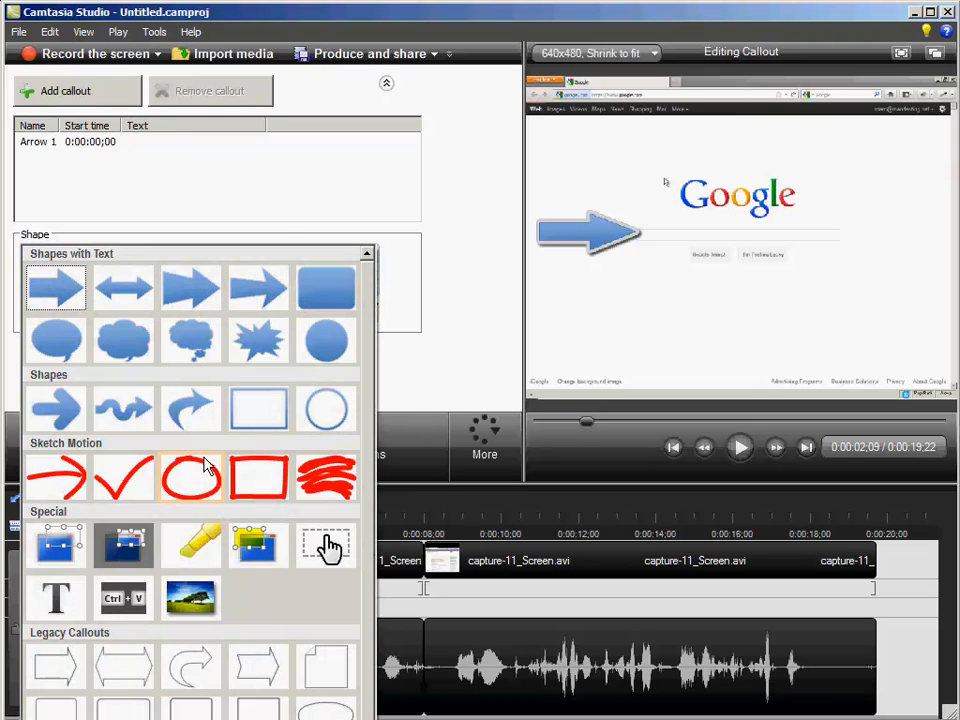
pyautogui.click(60, 546)
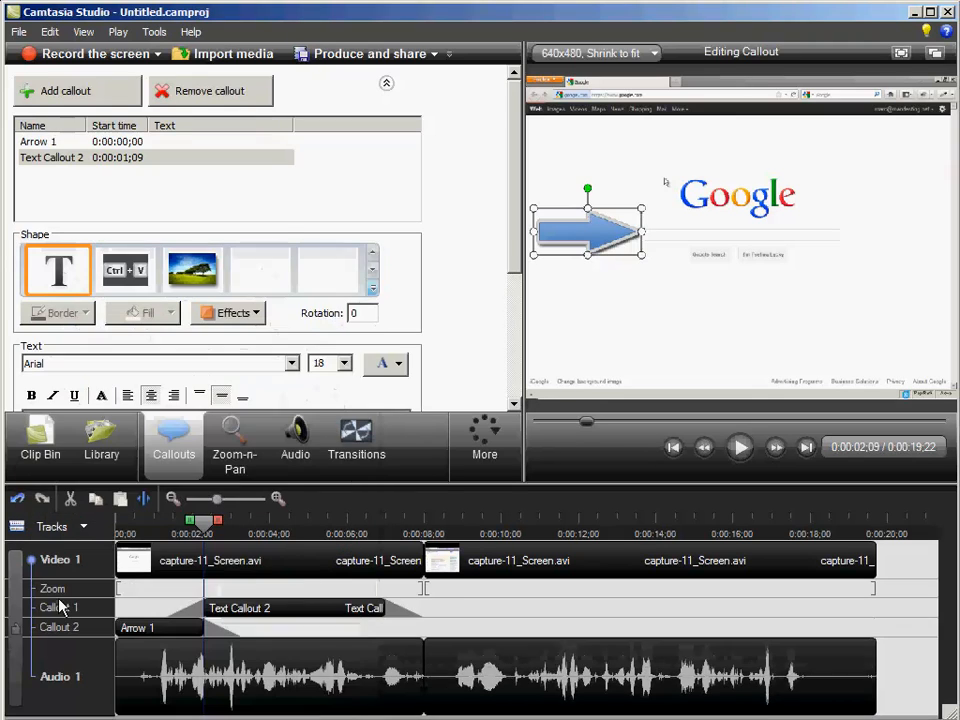
pyautogui.moveTo(513, 262); pyautogui.dragTo(514, 323)
pyautogui.click(208, 317)
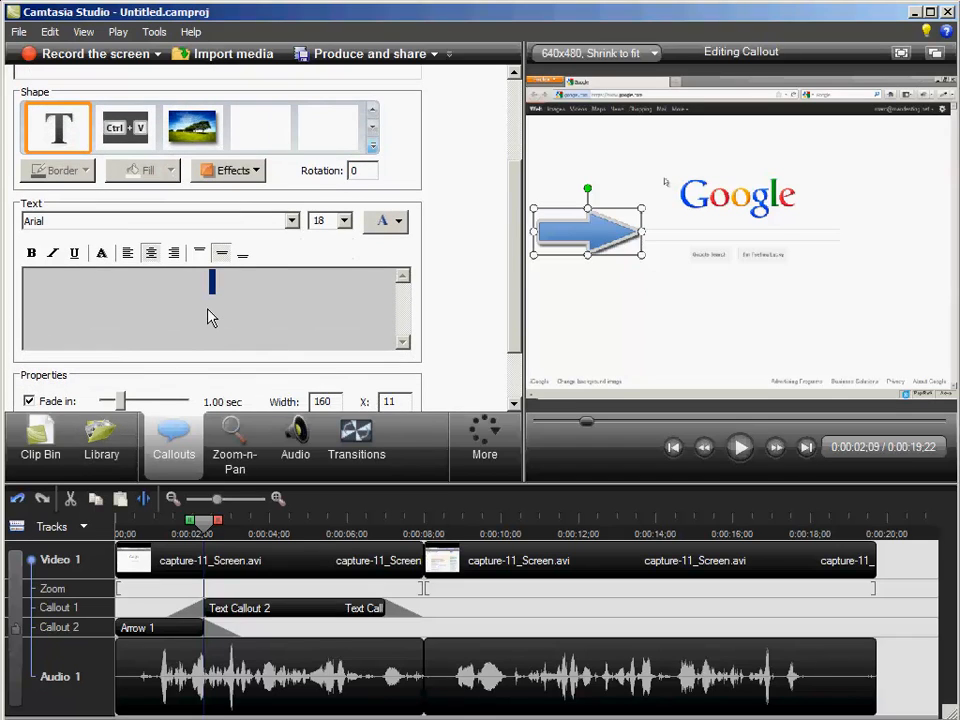
pyautogui.write('http://w')
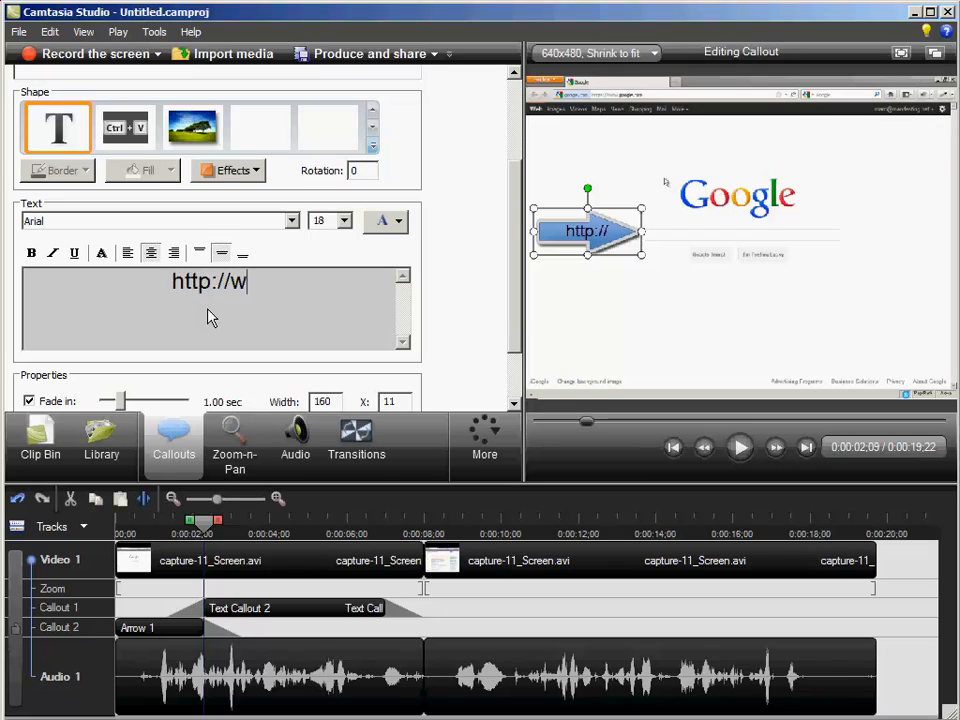
pyautogui.write('pacademy.tv')
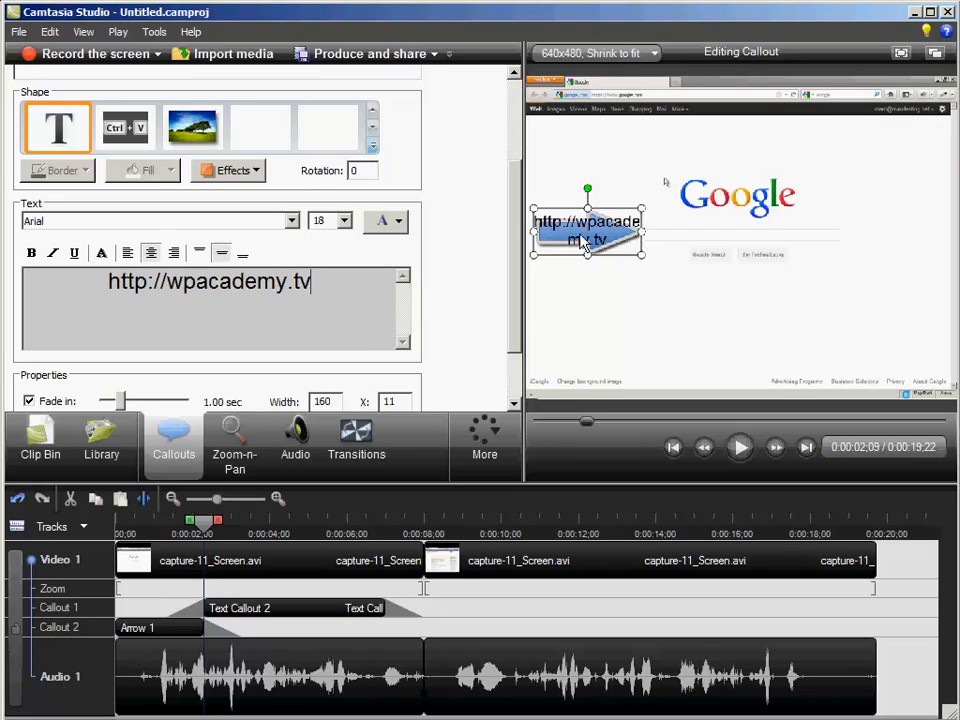
pyautogui.moveTo(590, 245); pyautogui.dragTo(842, 356)
pyautogui.click(343, 220)
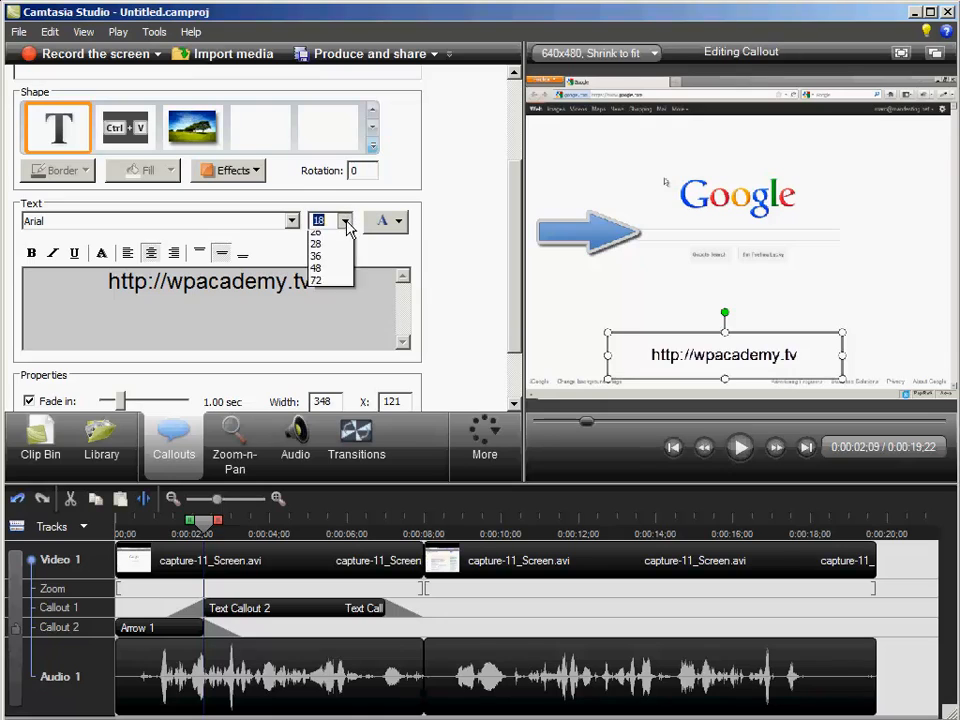
pyautogui.click(316, 372)
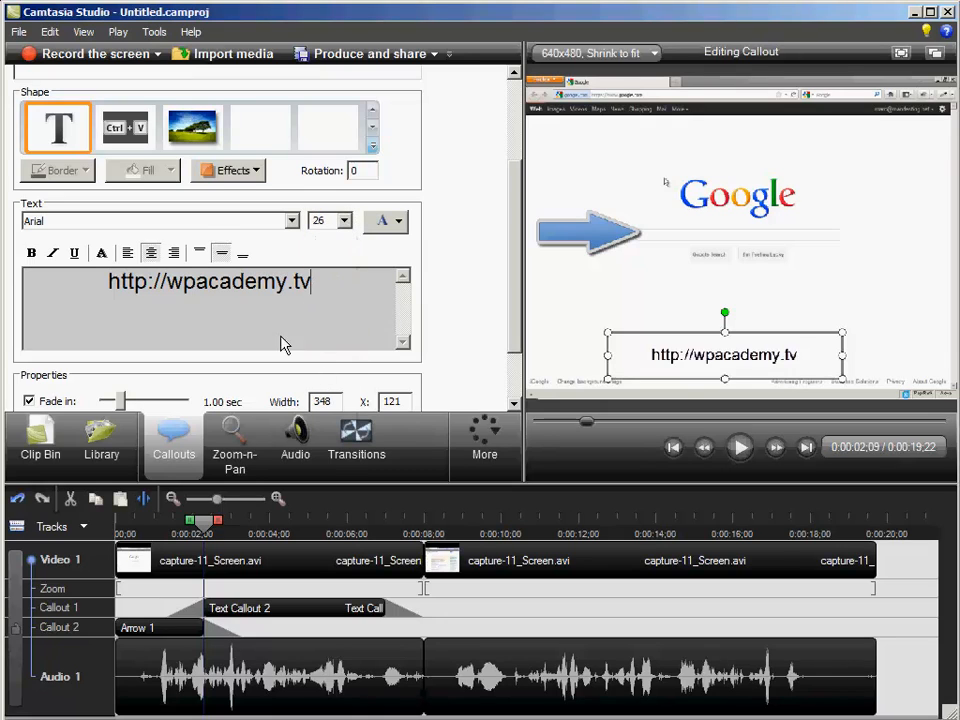
pyautogui.moveTo(321, 276); pyautogui.dragTo(197, 265)
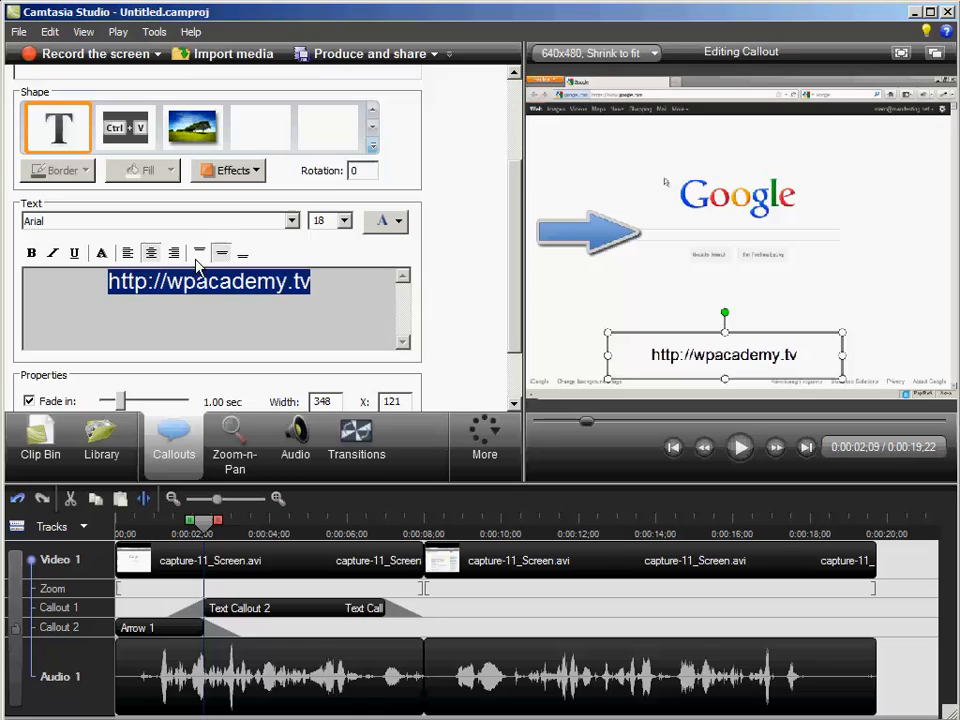
pyautogui.click(344, 220)
pyautogui.click(322, 384)
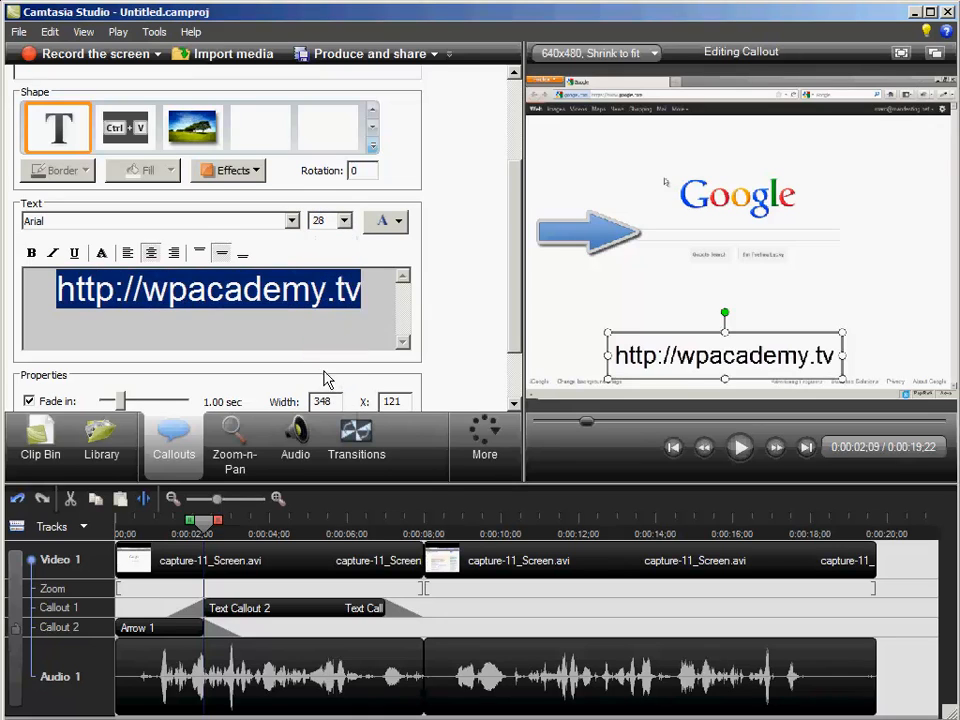
pyautogui.click(41, 253)
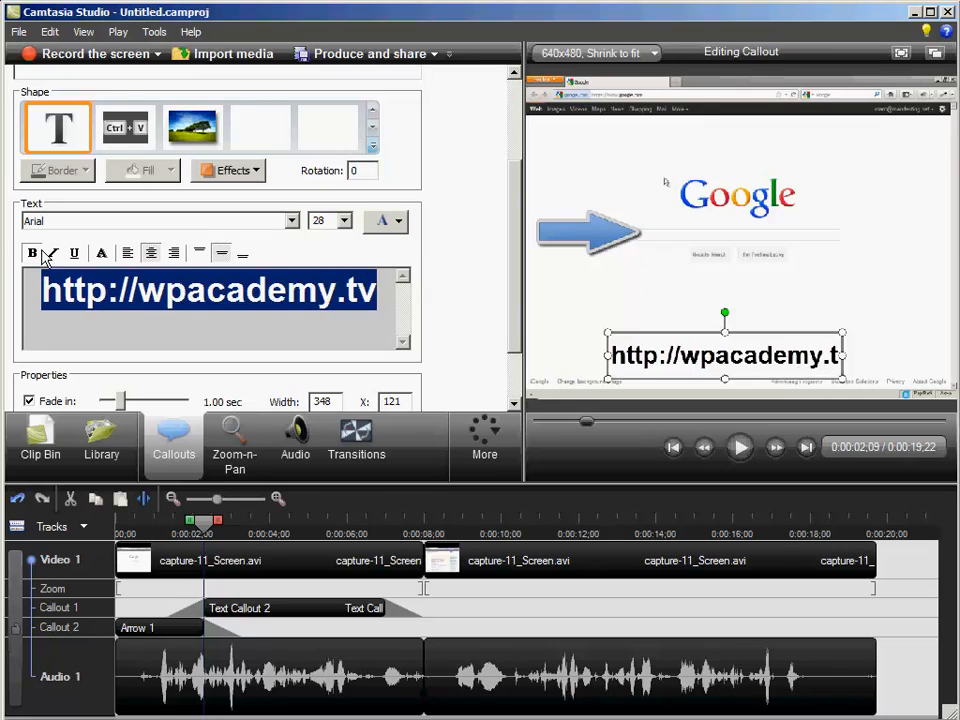
pyautogui.moveTo(842, 357); pyautogui.dragTo(878, 354)
# Move the text callout on the timeline so that it starts at 0:00:00;00.
pyautogui.click(279, 611)
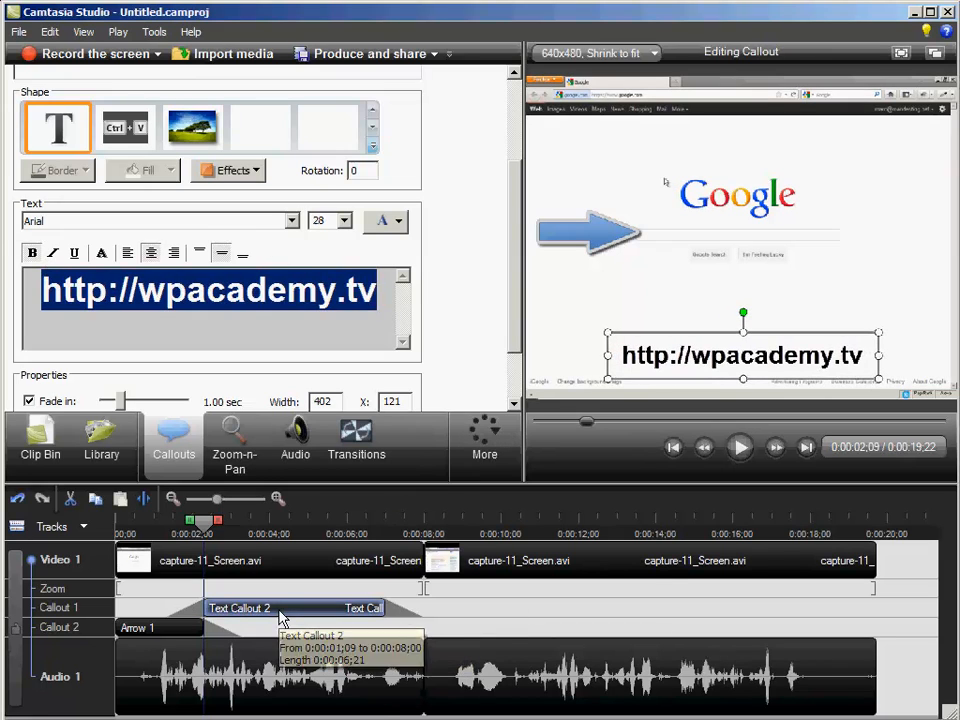
pyautogui.moveTo(281, 617); pyautogui.dragTo(184, 614)
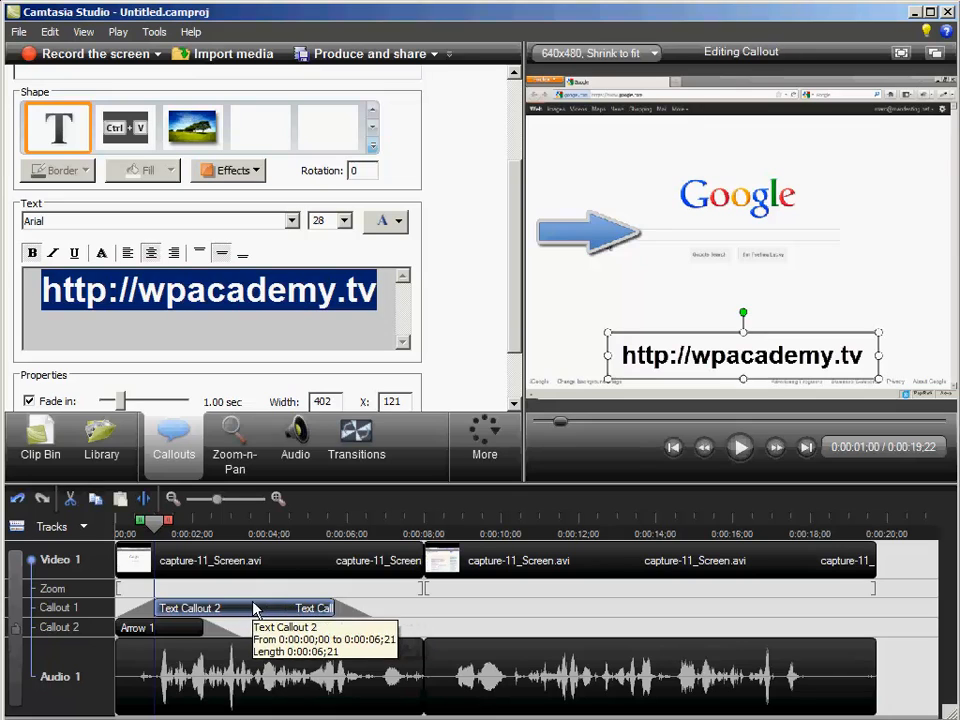
pyautogui.moveTo(252, 604)
pyautogui.mouseDown()
pyautogui.moveTo(275, 605)
pyautogui.moveTo(242, 611)
pyautogui.mouseUp()
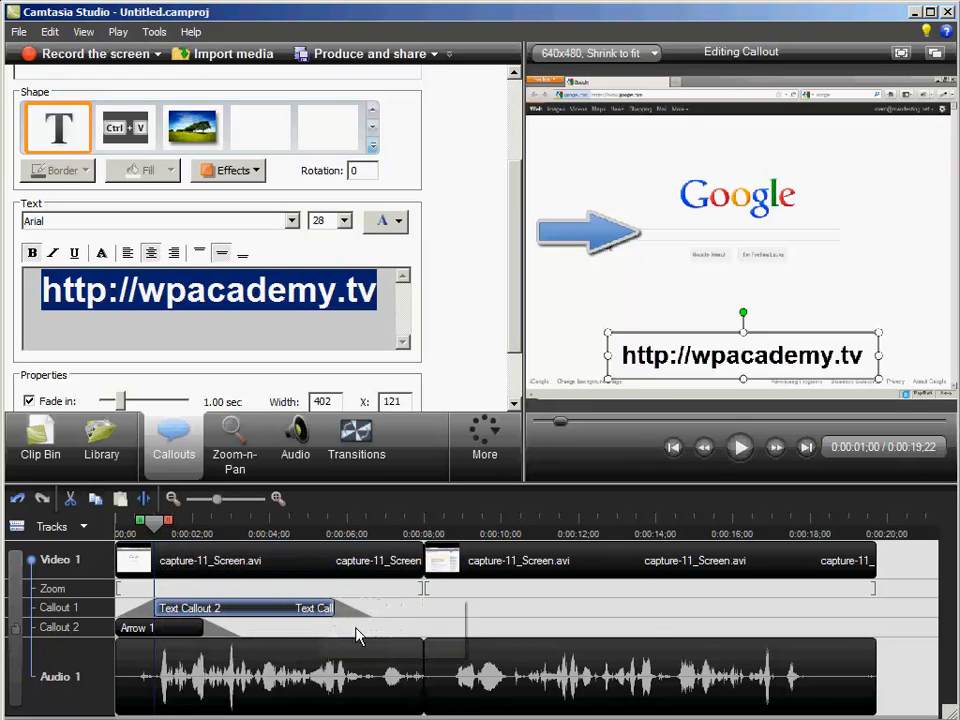
# Play the edited video from the beginning past the cut at 0:00:08;00 to check the callouts.
pyautogui.click(674, 449)
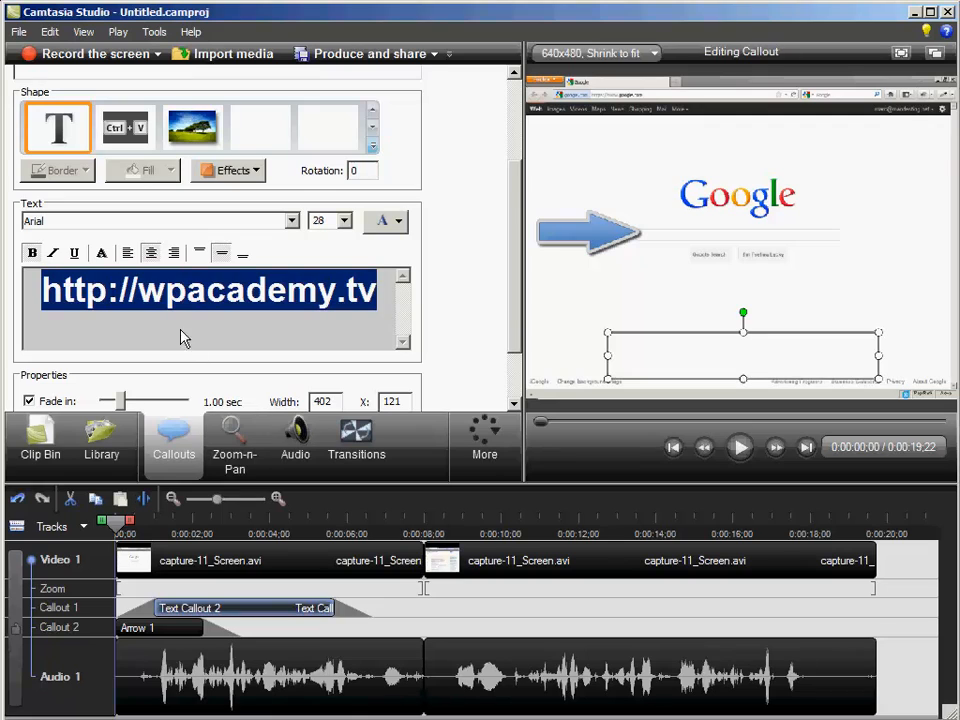
pyautogui.click(44, 452)
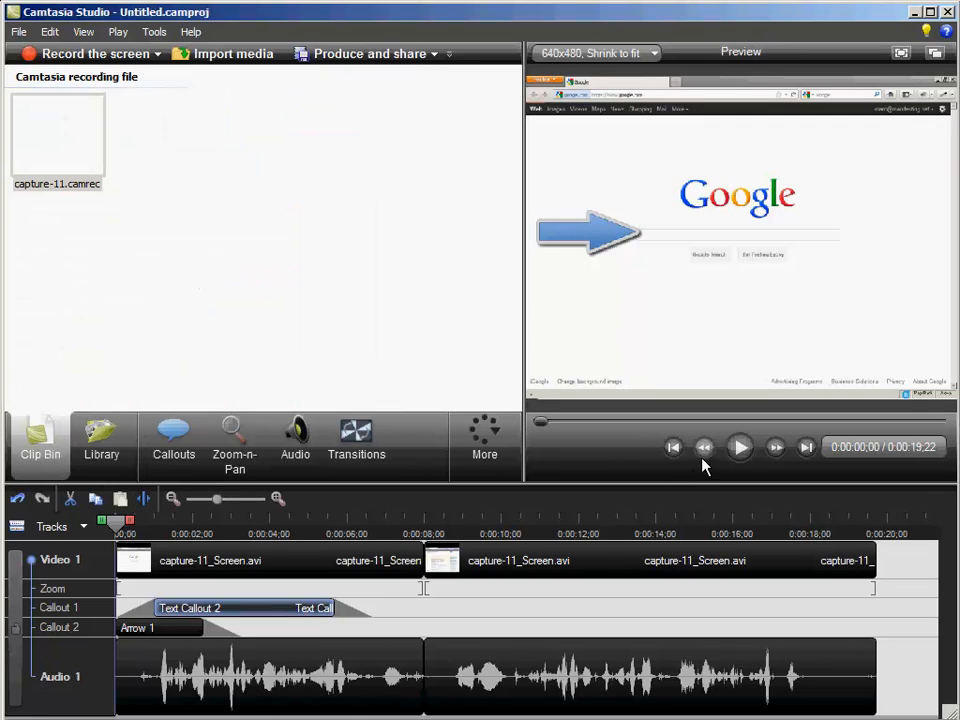
pyautogui.click(740, 447)
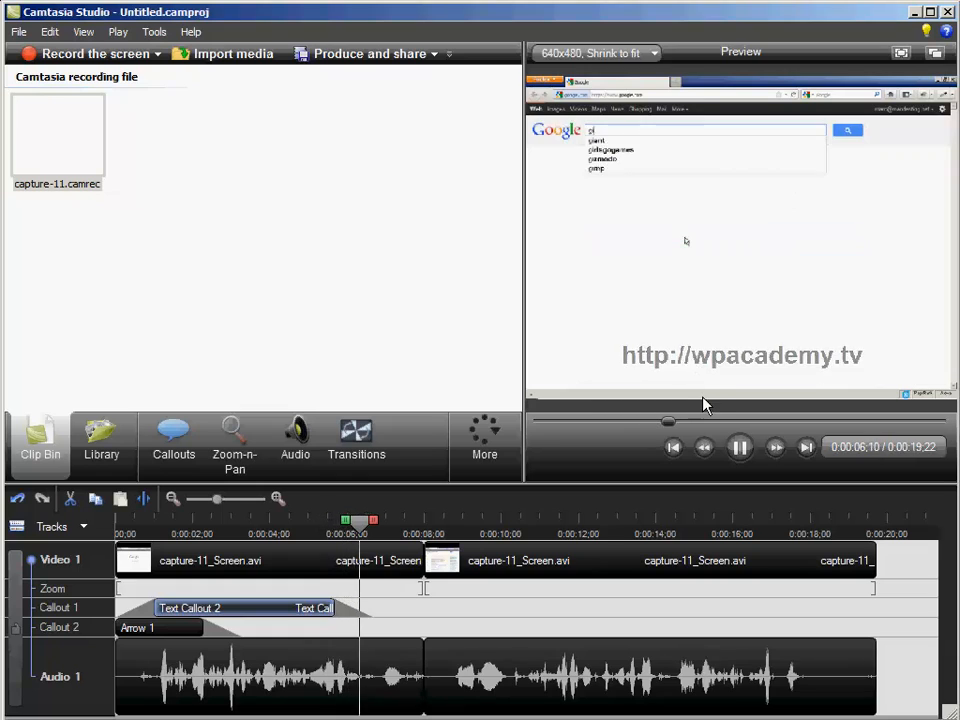
pyautogui.click(740, 449)
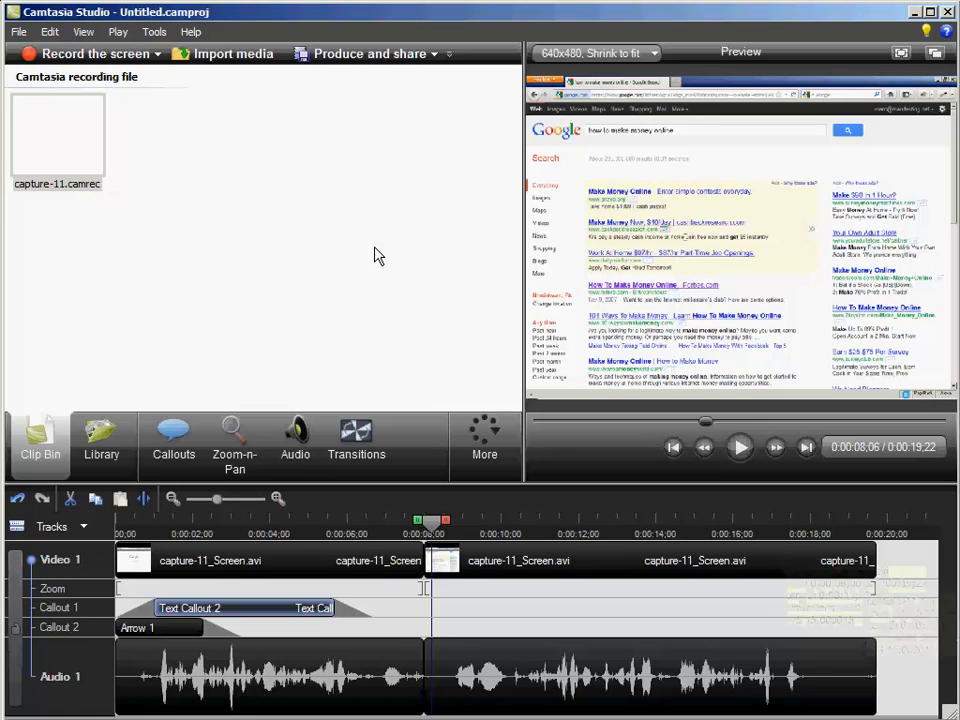
# Start producing the video with custom production settings, using the MP4/FLV/SWF - Flash outputs format, and proceed to the Flash template options.
pyautogui.click(16, 35)
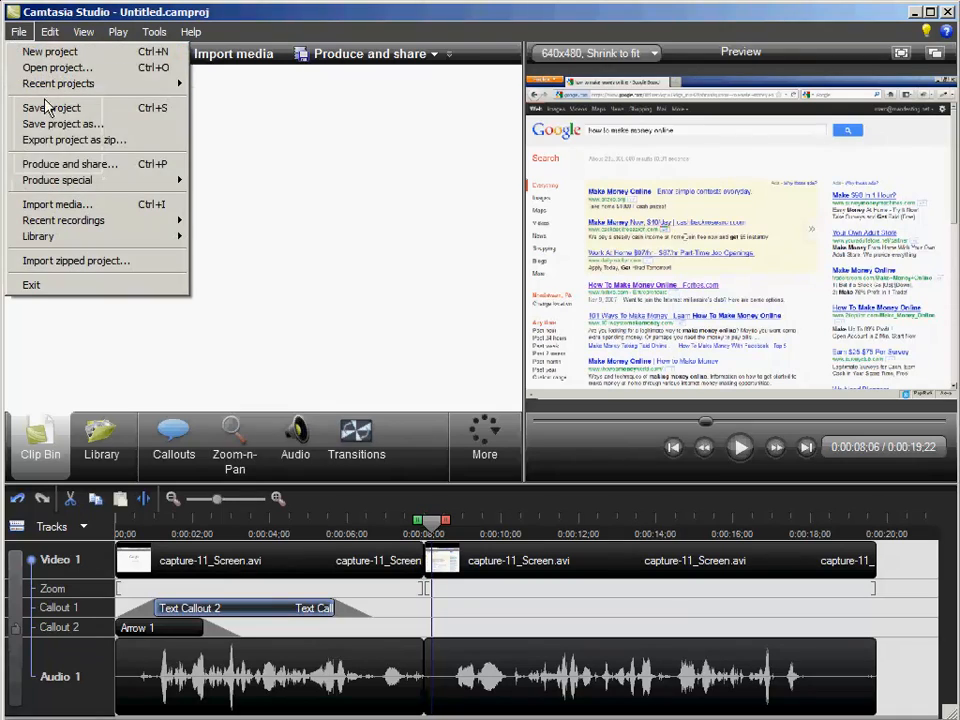
pyautogui.click(66, 164)
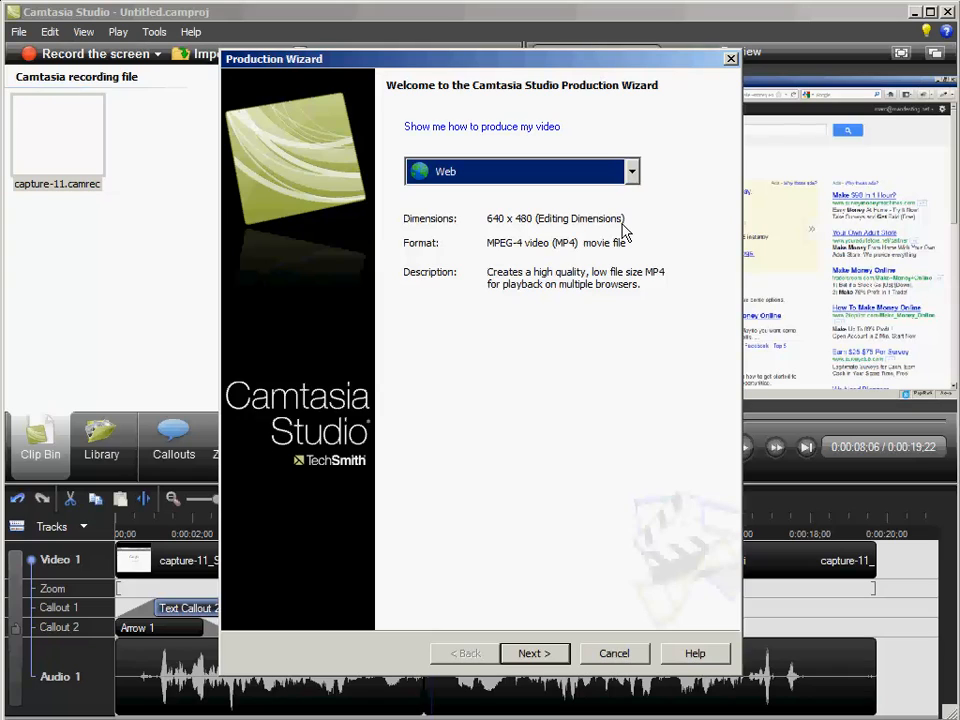
pyautogui.click(631, 171)
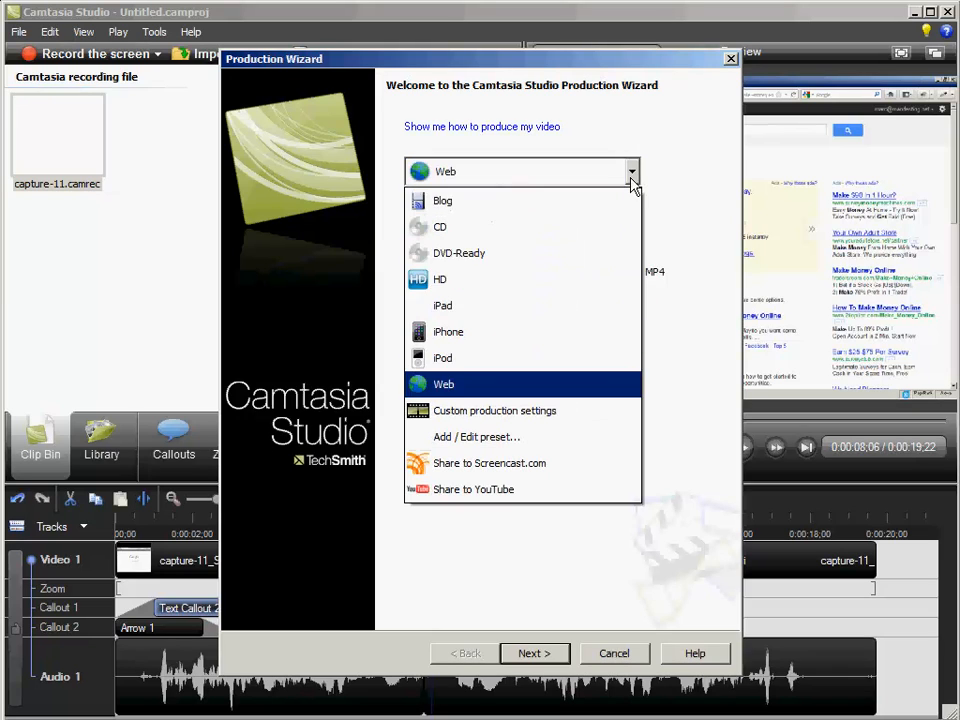
pyautogui.click(547, 411)
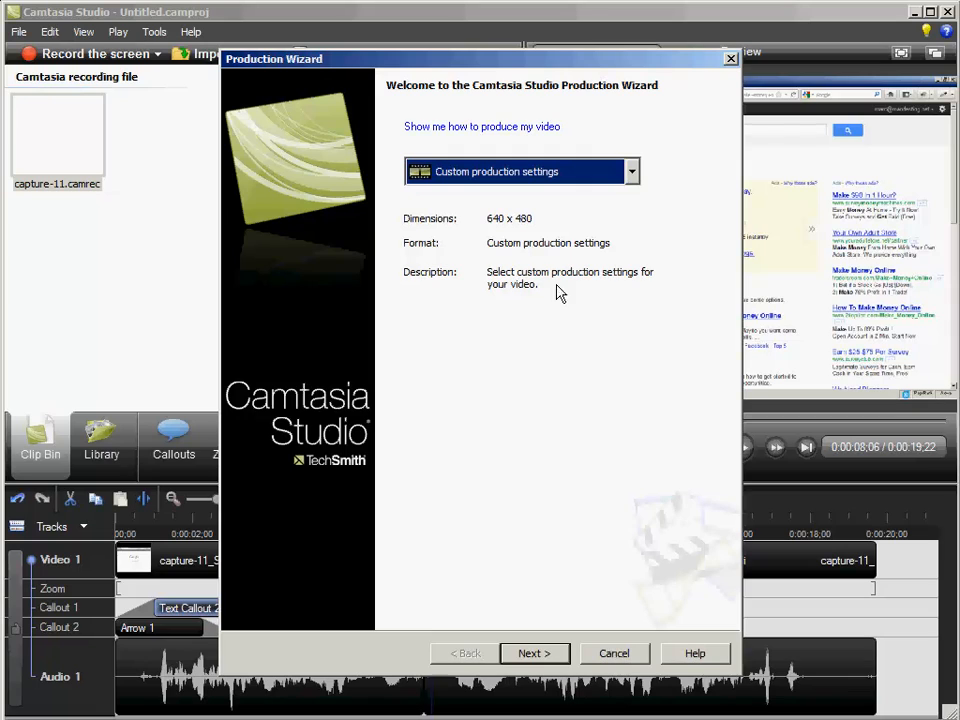
pyautogui.click(535, 655)
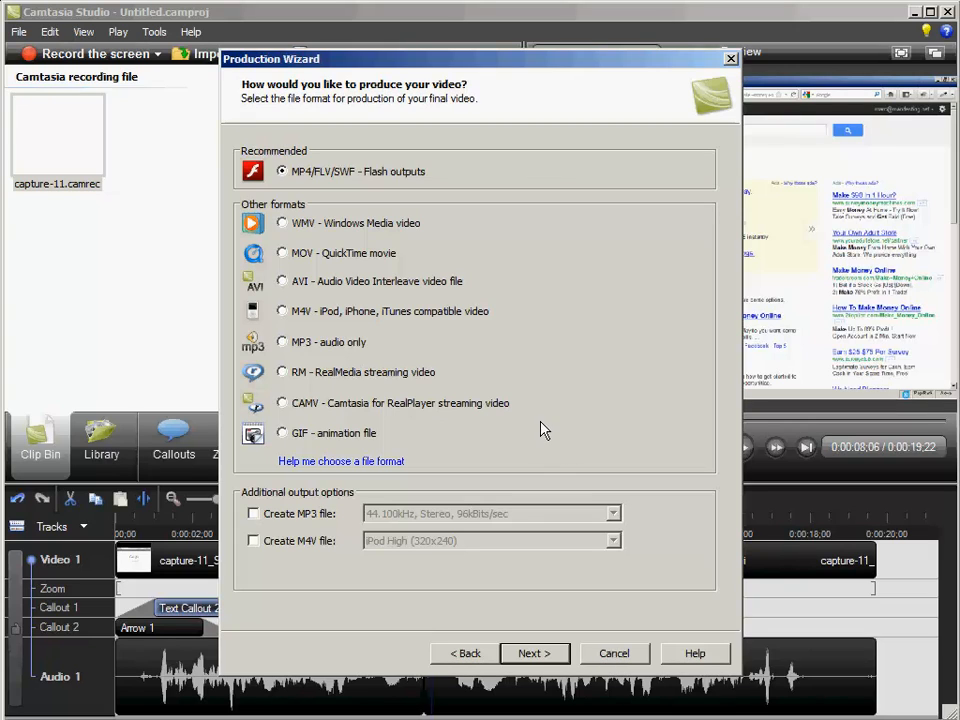
pyautogui.click(523, 655)
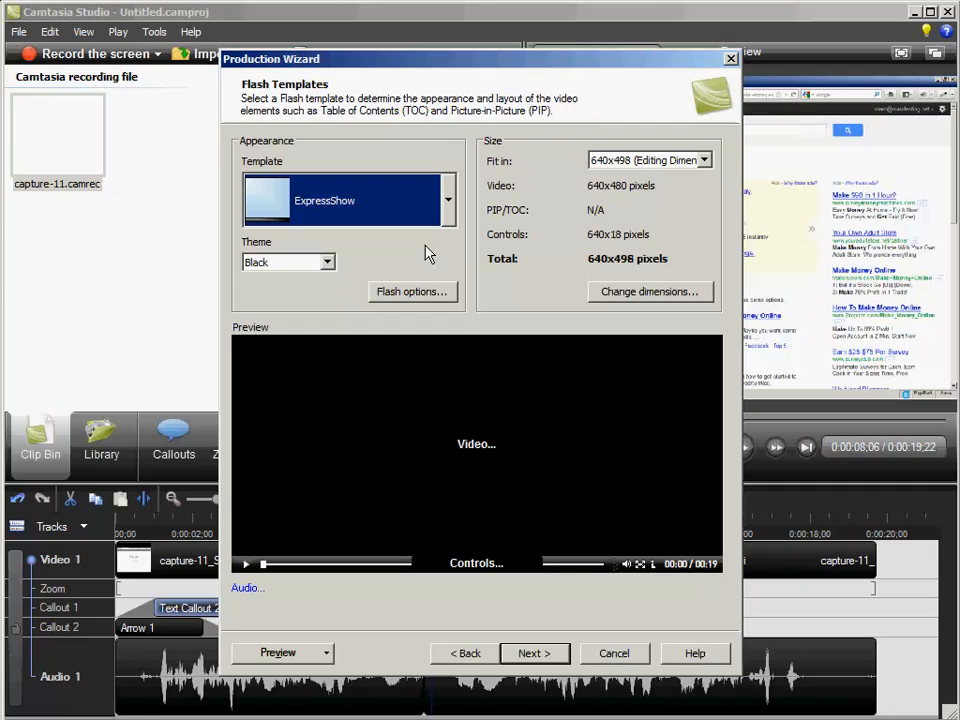
# Set the Flash template to No Controls, fit the video in 1024x768, and proceed past the video options without a watermark.
pyautogui.click(449, 205)
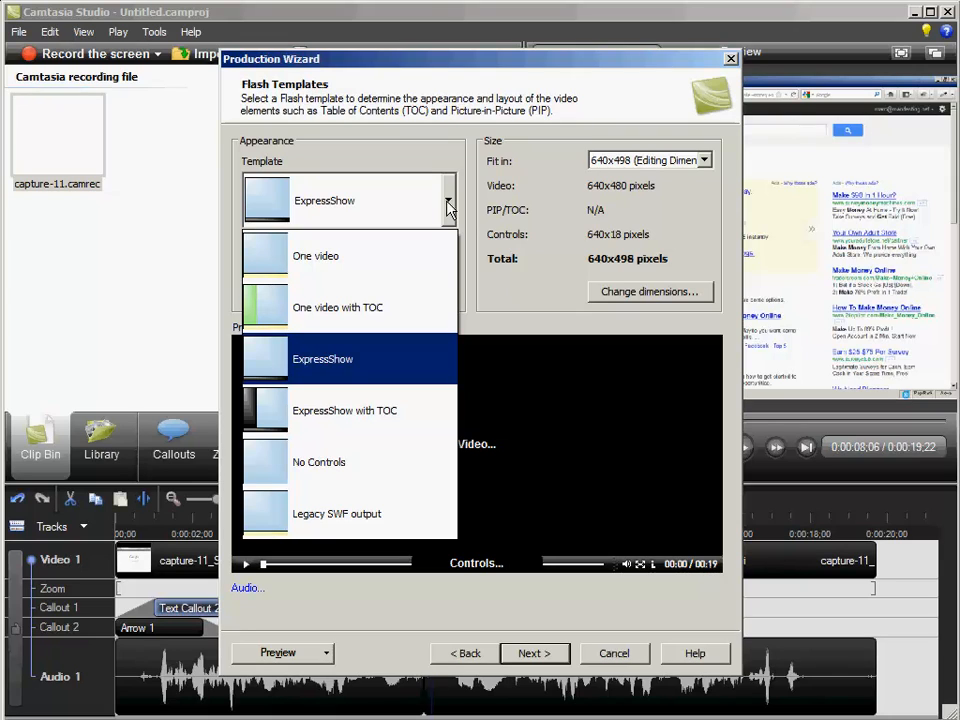
pyautogui.click(352, 465)
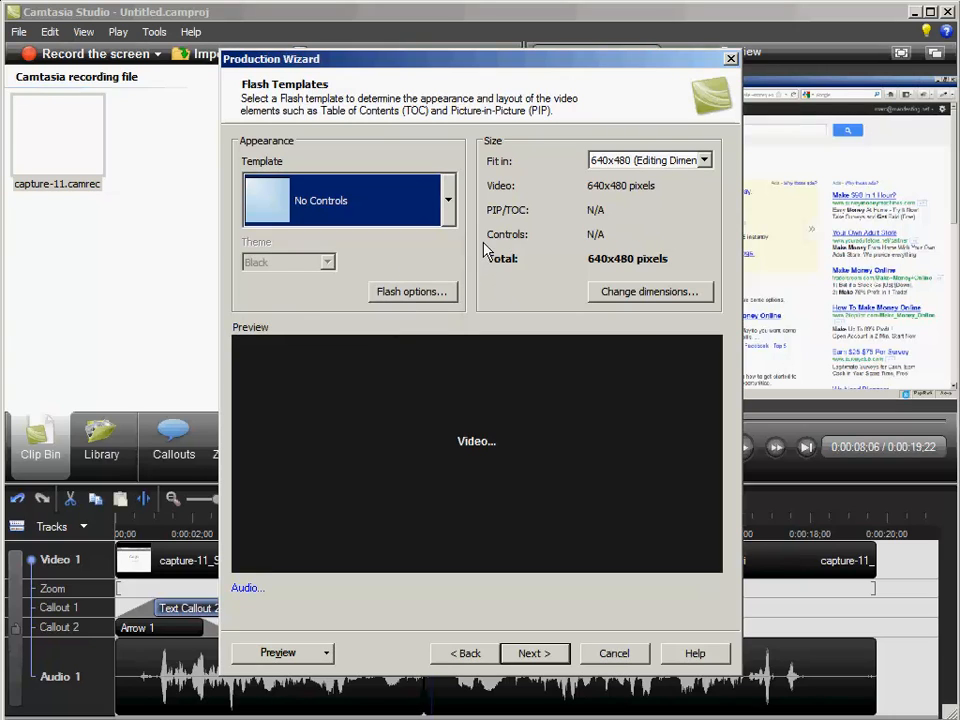
pyautogui.click(704, 160)
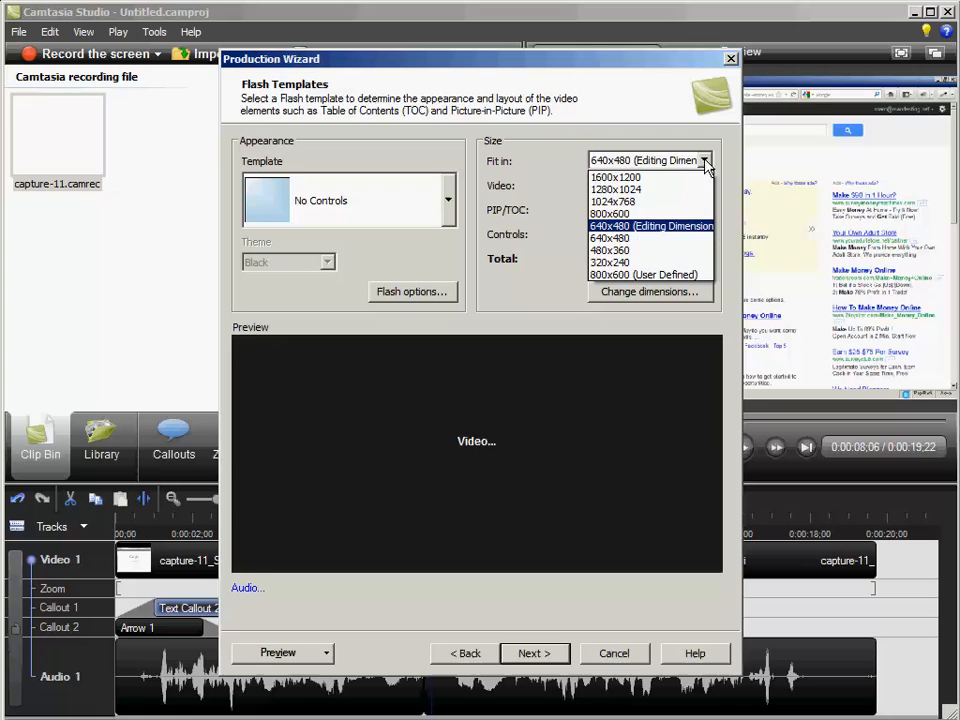
pyautogui.click(668, 203)
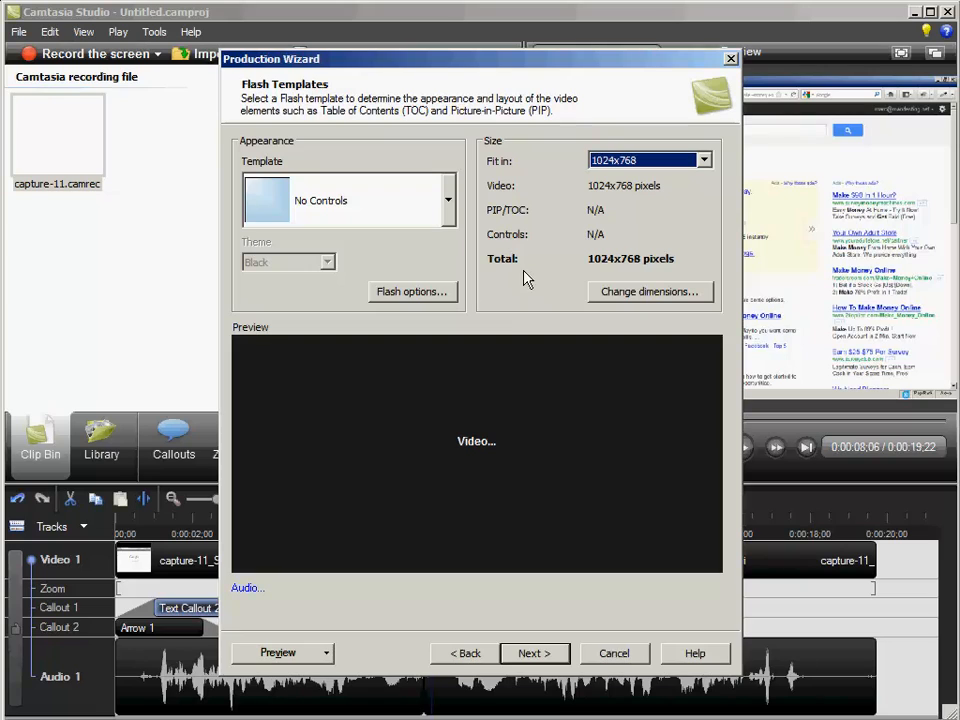
pyautogui.click(534, 656)
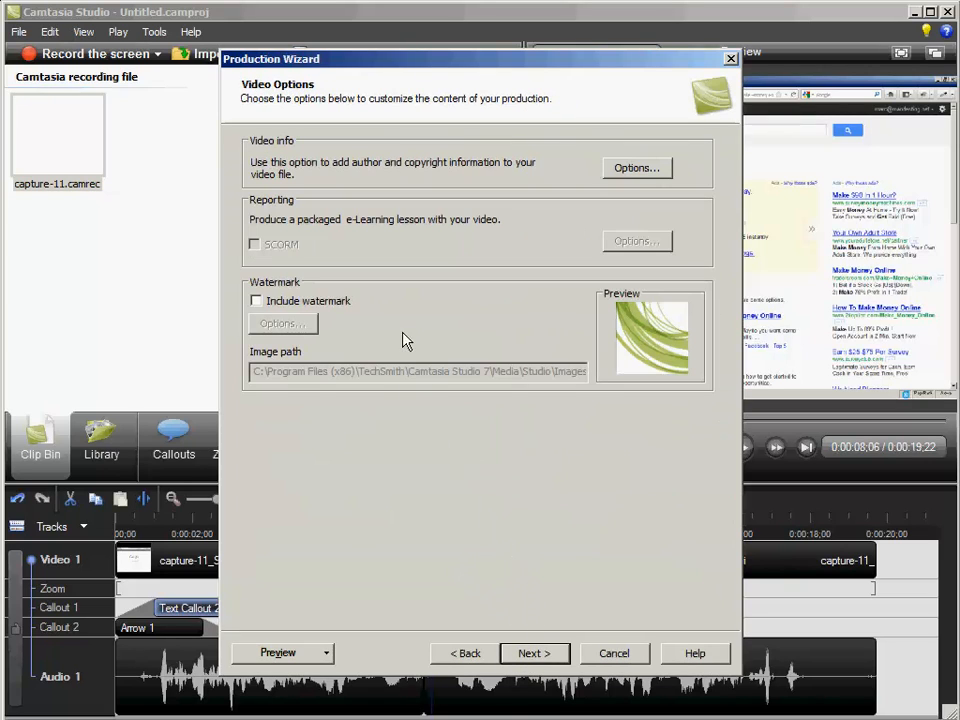
pyautogui.click(522, 652)
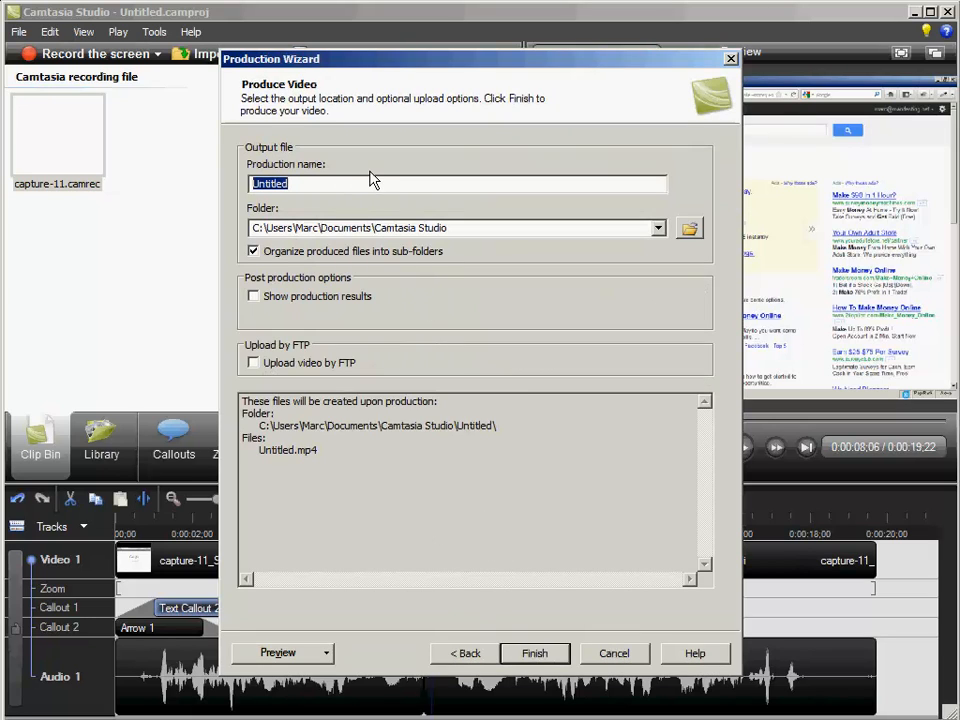
# Browse for the output location and open the w2-camtasia folder inside My Documents\Camtasia Studio.
pyautogui.click(688, 232)
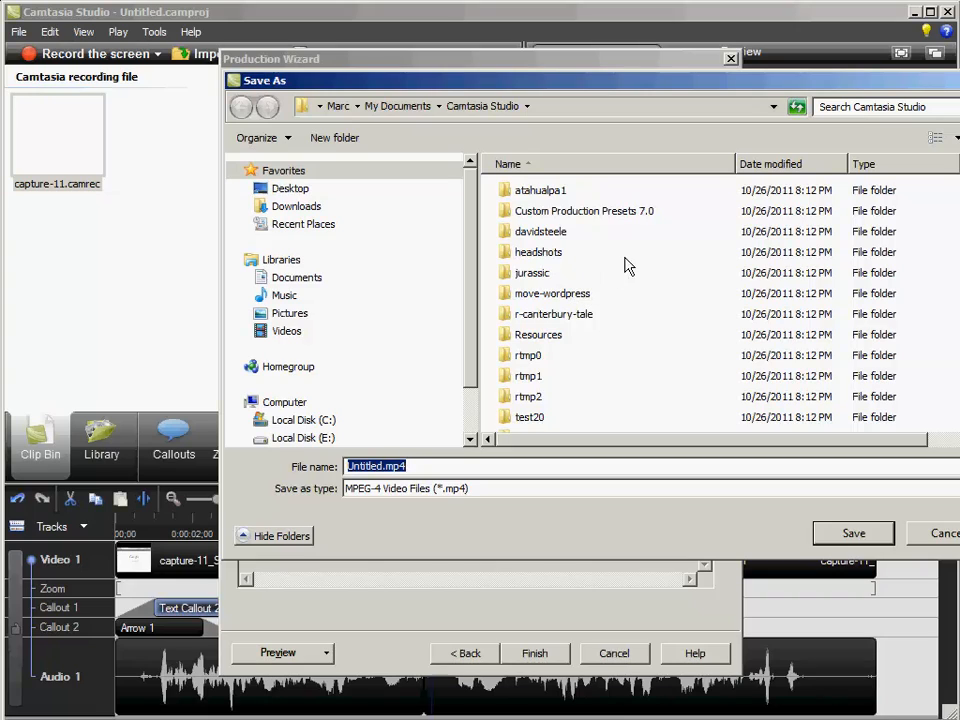
pyautogui.click(245, 279)
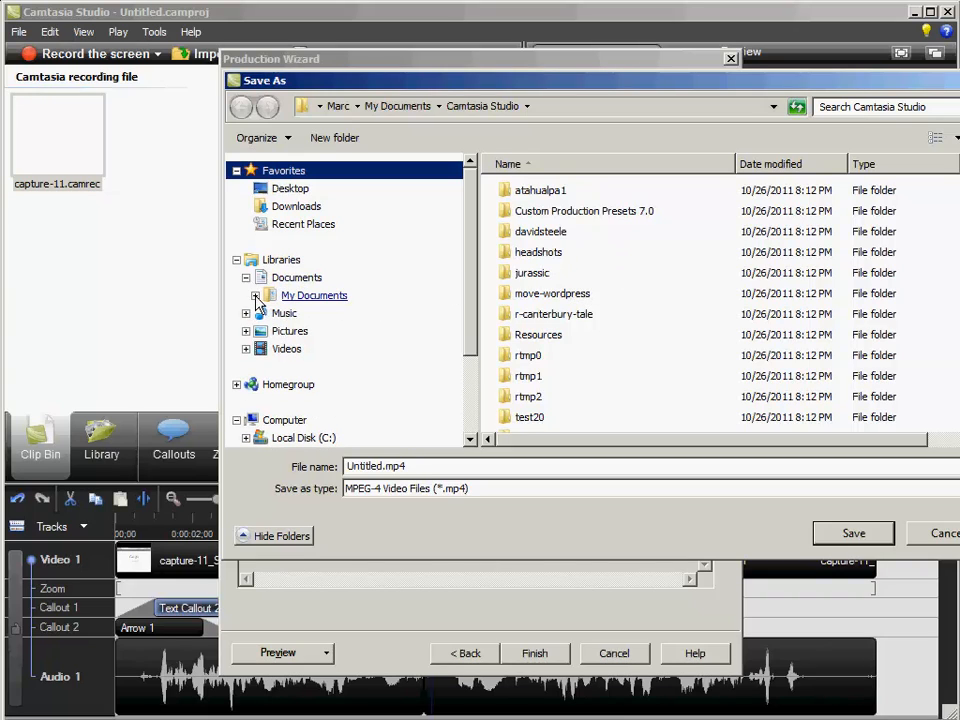
pyautogui.click(256, 297)
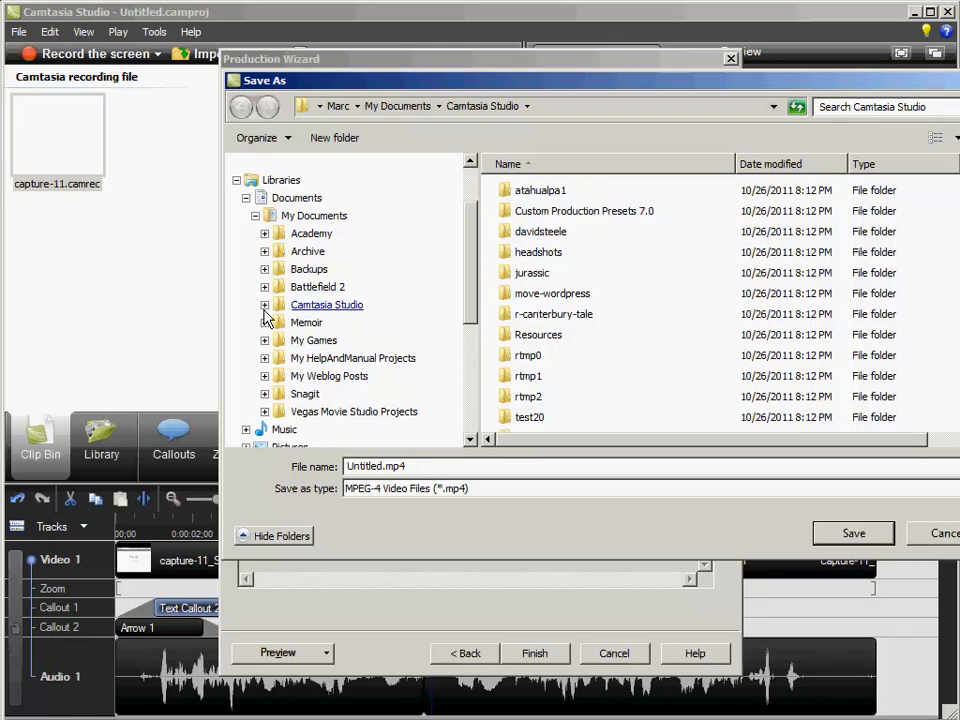
pyautogui.click(316, 305)
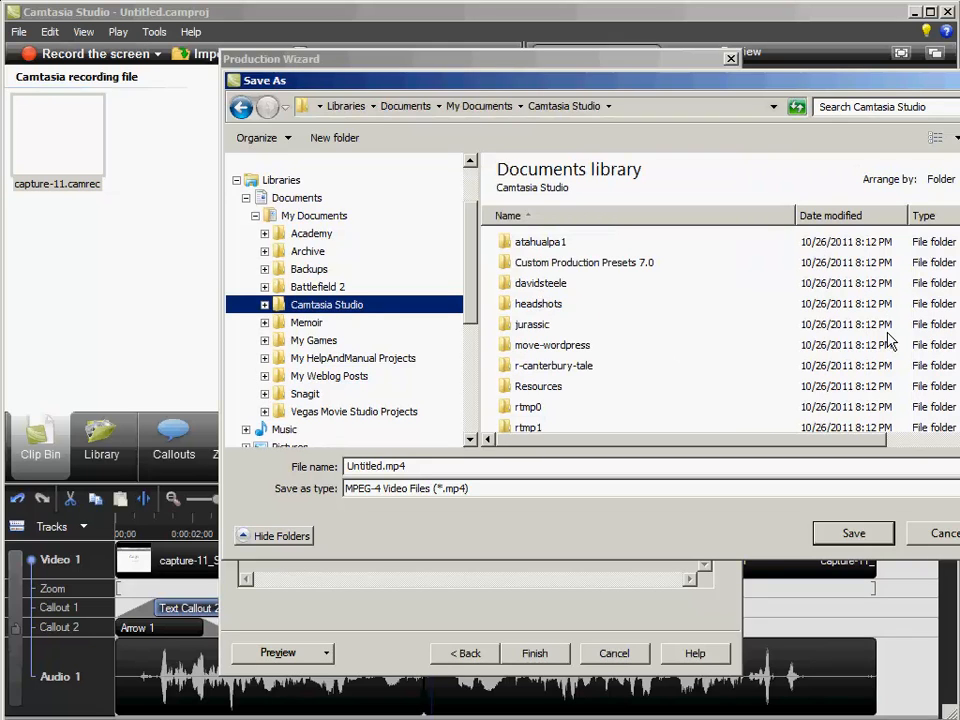
pyautogui.click(690, 345)
pyautogui.scroll(-3, 690, 347)
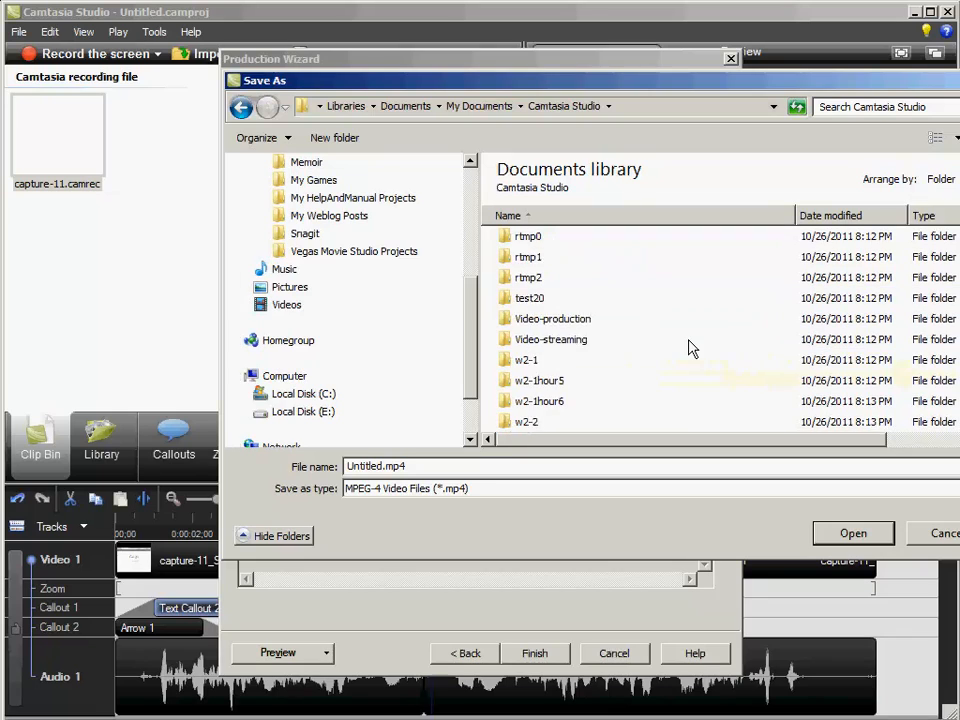
pyautogui.scroll(-3, 690, 347)
pyautogui.doubleClick(580, 341)
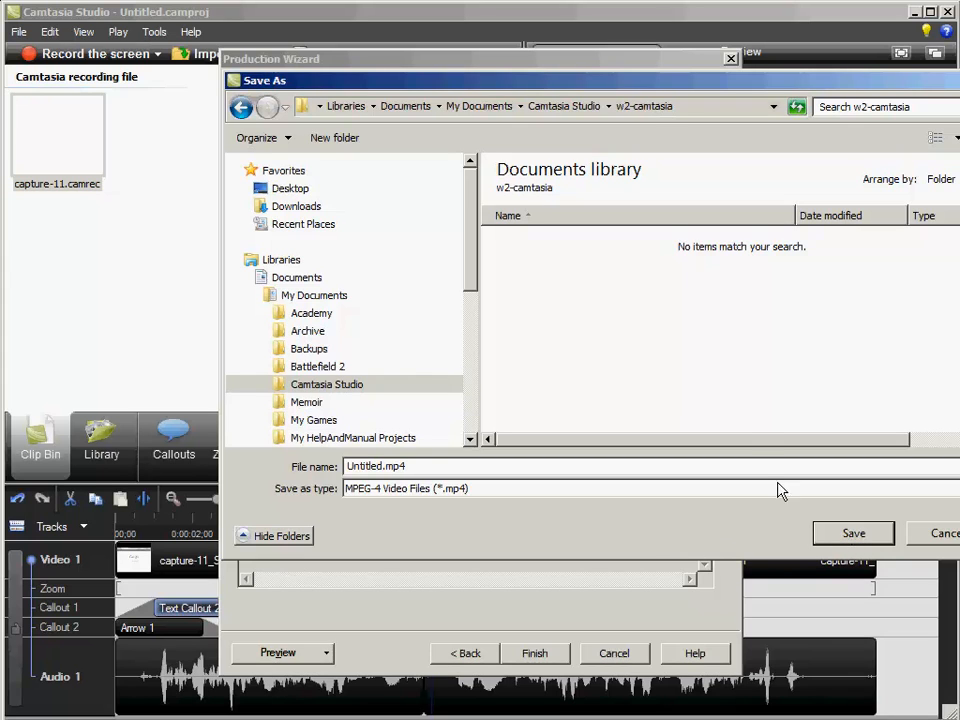
# Name the output file w2-camtasia and save it as an MPEG-4 video in the chosen folder.
pyautogui.moveTo(672, 86); pyautogui.dragTo(527, 96)
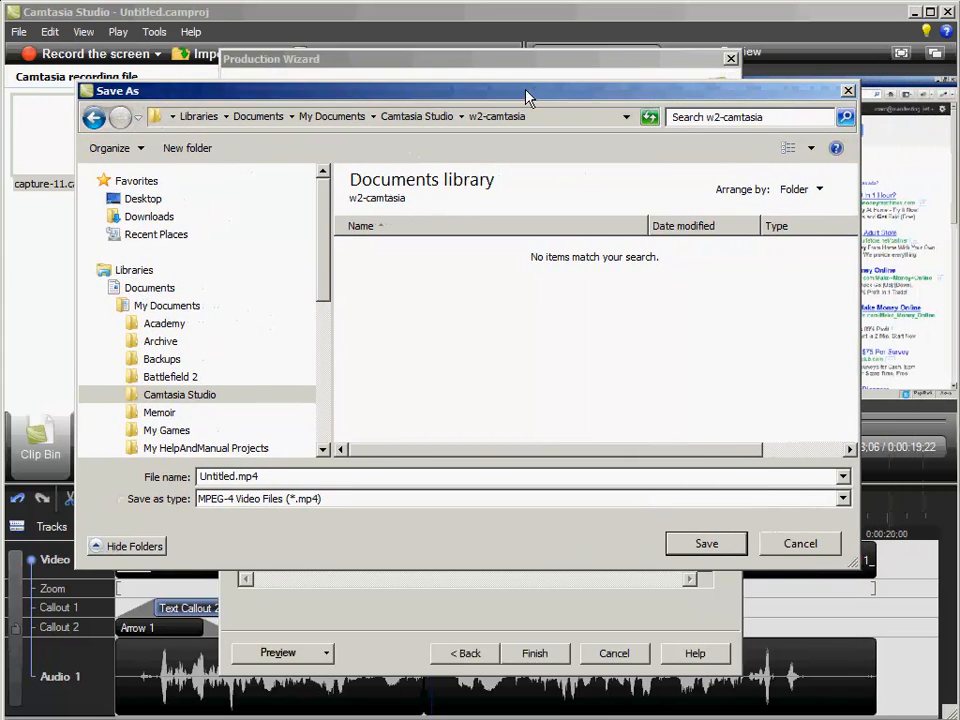
pyautogui.doubleClick(232, 479)
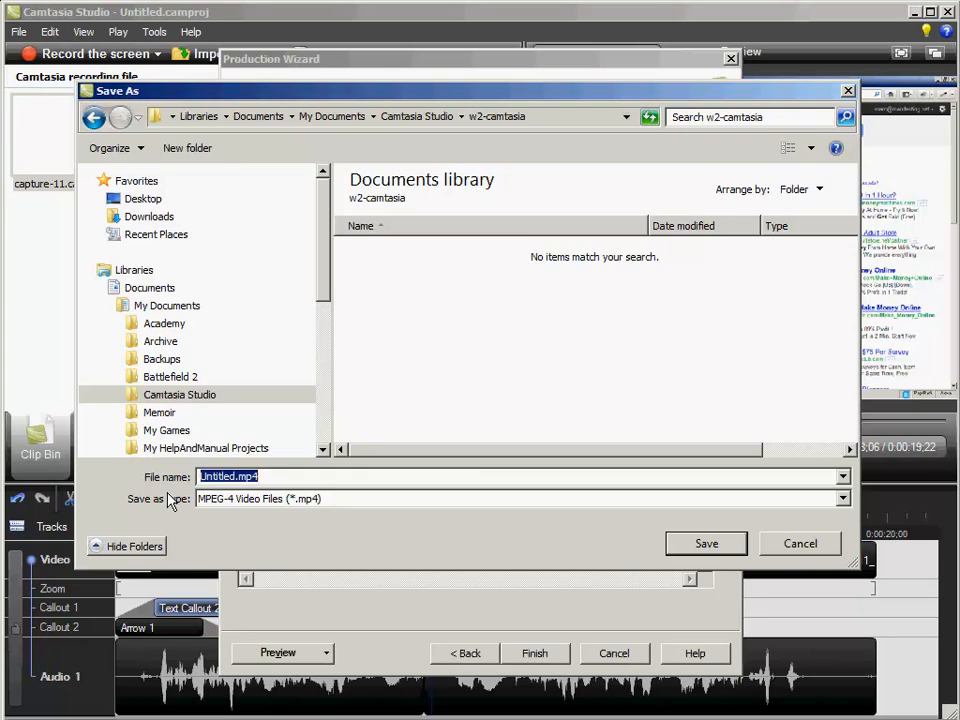
pyautogui.write('w2-dq')
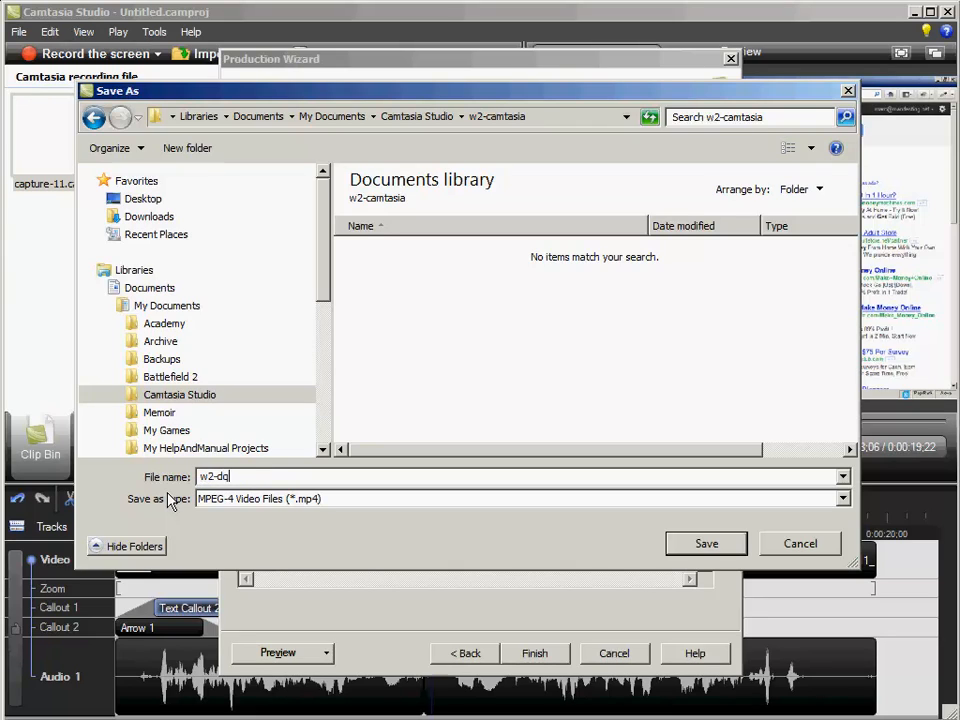
pyautogui.press('BackSpace')
pyautogui.press('BackSpace')
pyautogui.write('camtasia')
pyautogui.click(701, 543)
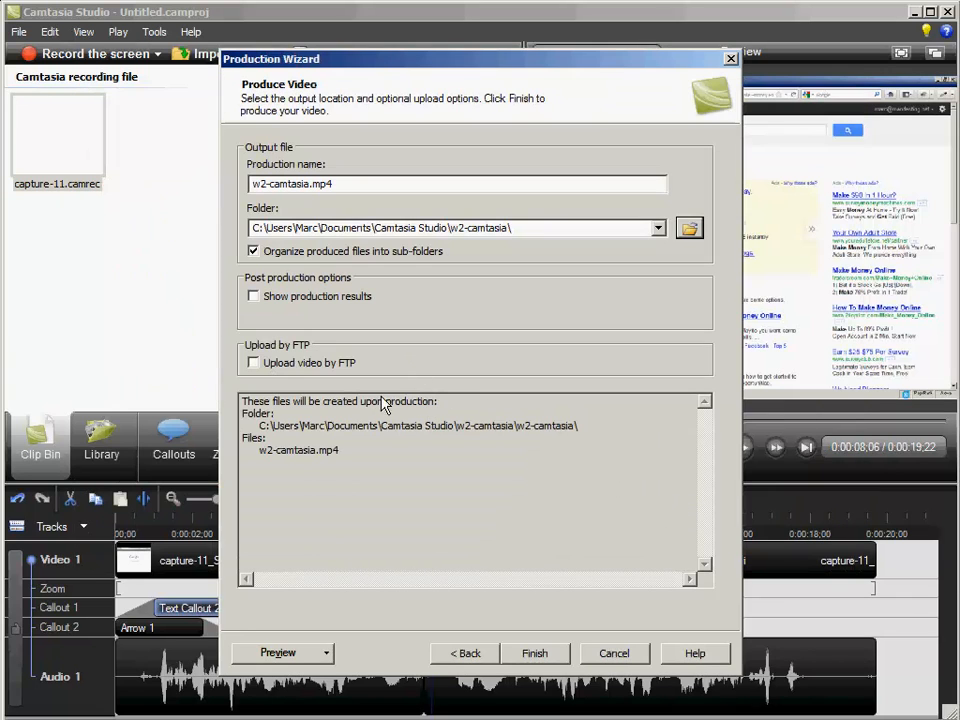
# Turn off organizing produced files into sub-folders, then finish the wizard to render the video.
pyautogui.click(253, 252)
pyautogui.click(537, 650)
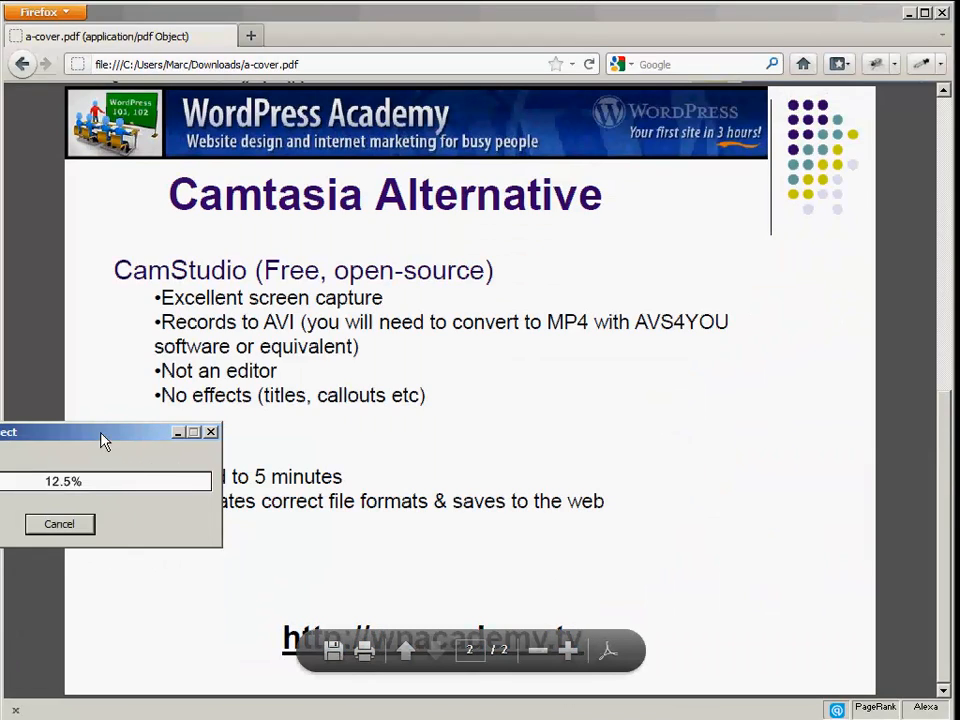
pyautogui.moveTo(104, 440); pyautogui.dragTo(405, 340)
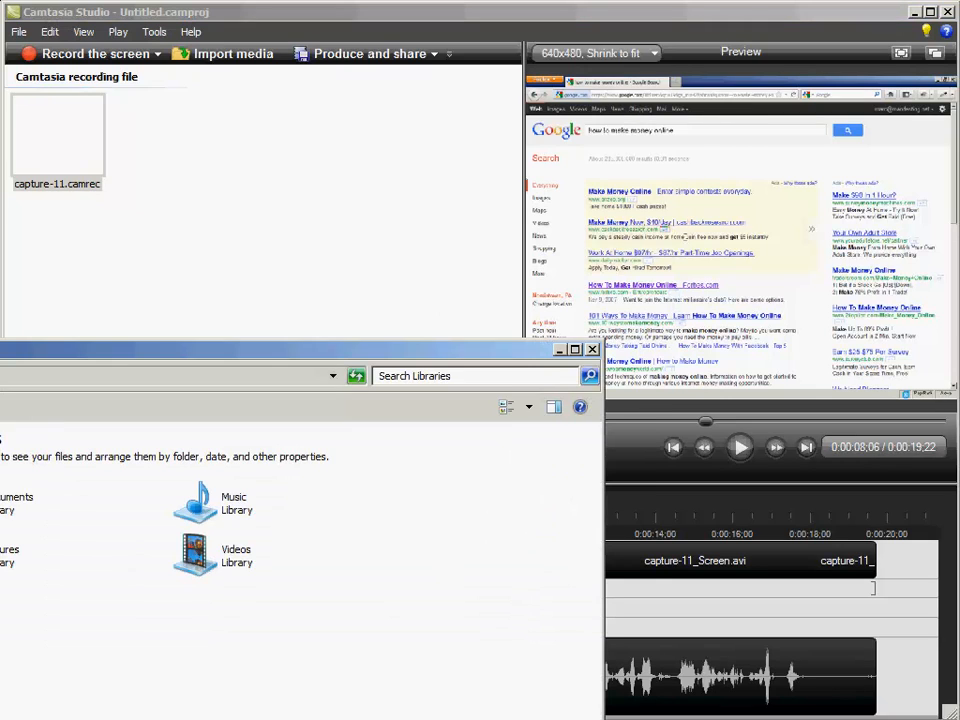
# Open the w2-camtasia output folder under My Documents\Camtasia Studio in Windows Explorer.
pyautogui.moveTo(0, 349); pyautogui.dragTo(490, 47)
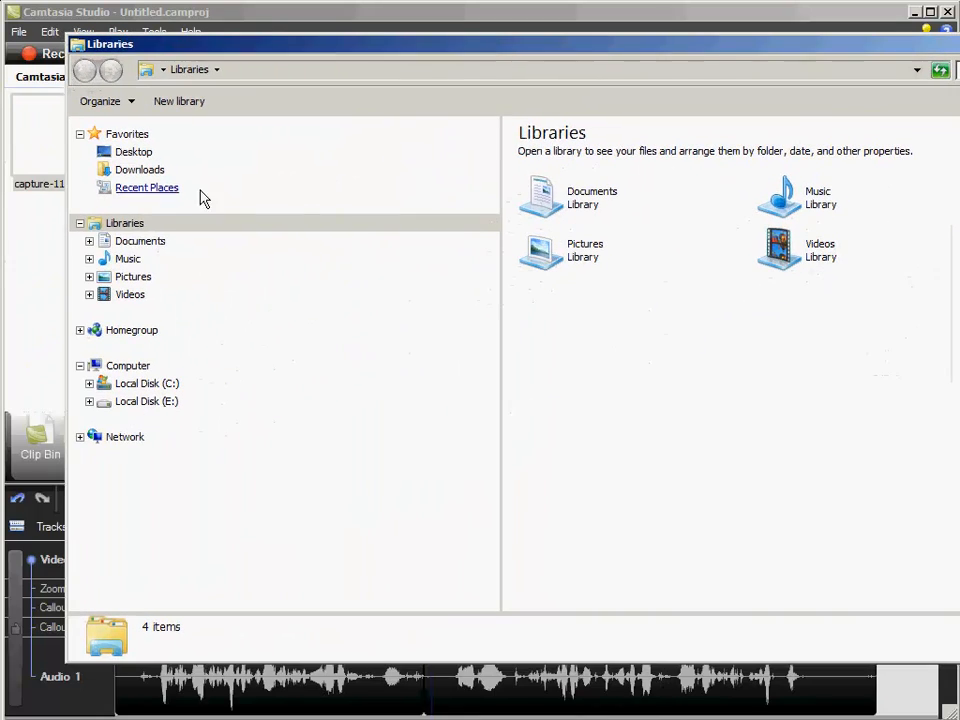
pyautogui.click(89, 241)
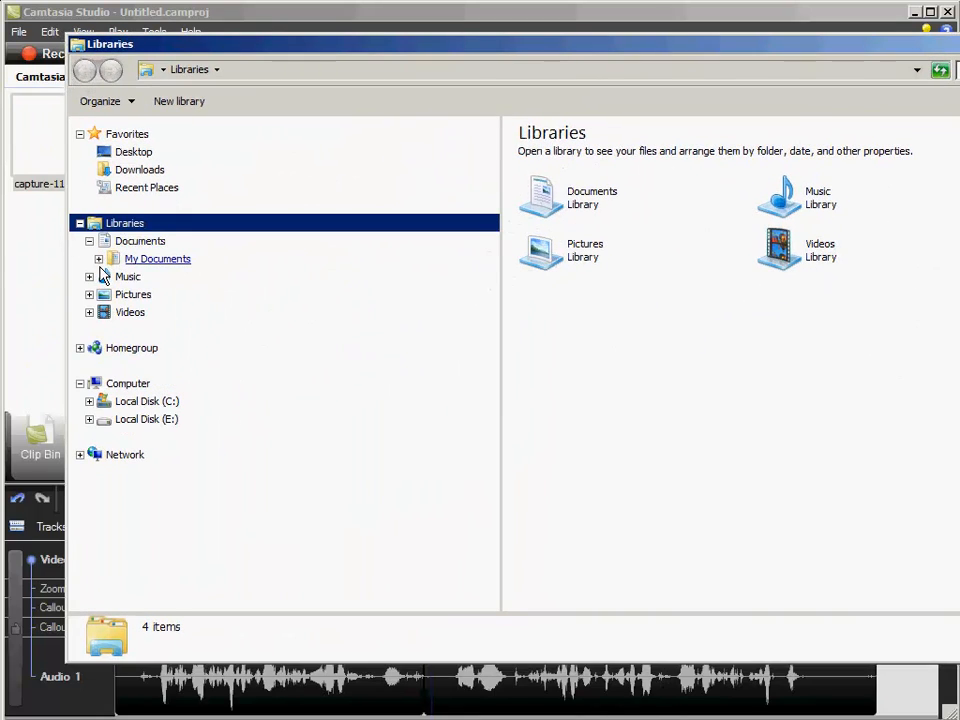
pyautogui.click(98, 259)
pyautogui.click(107, 345)
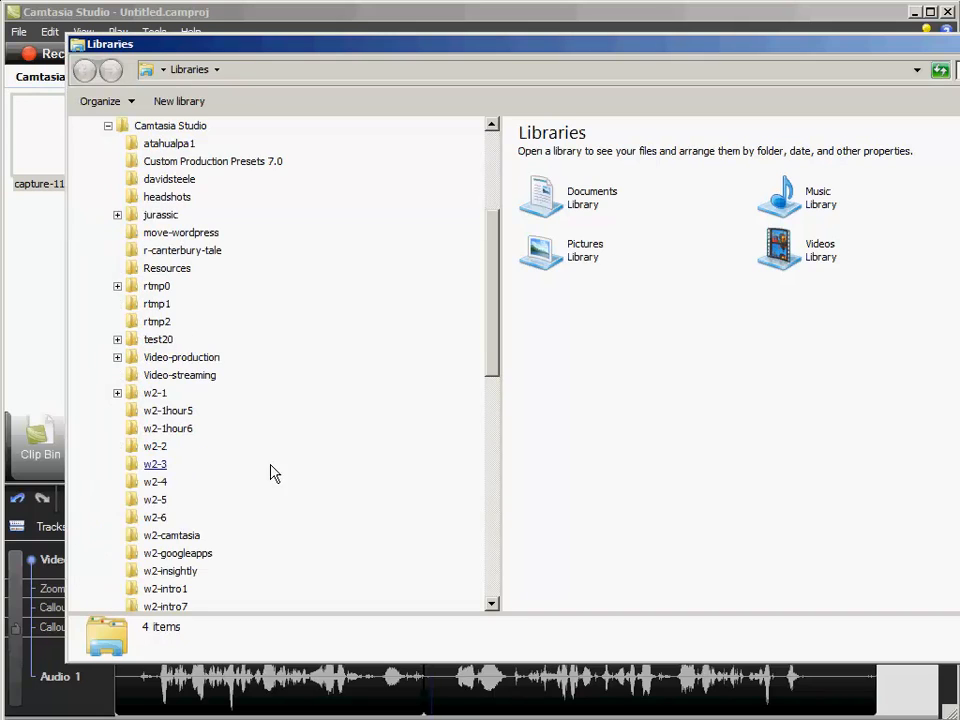
pyautogui.click(188, 538)
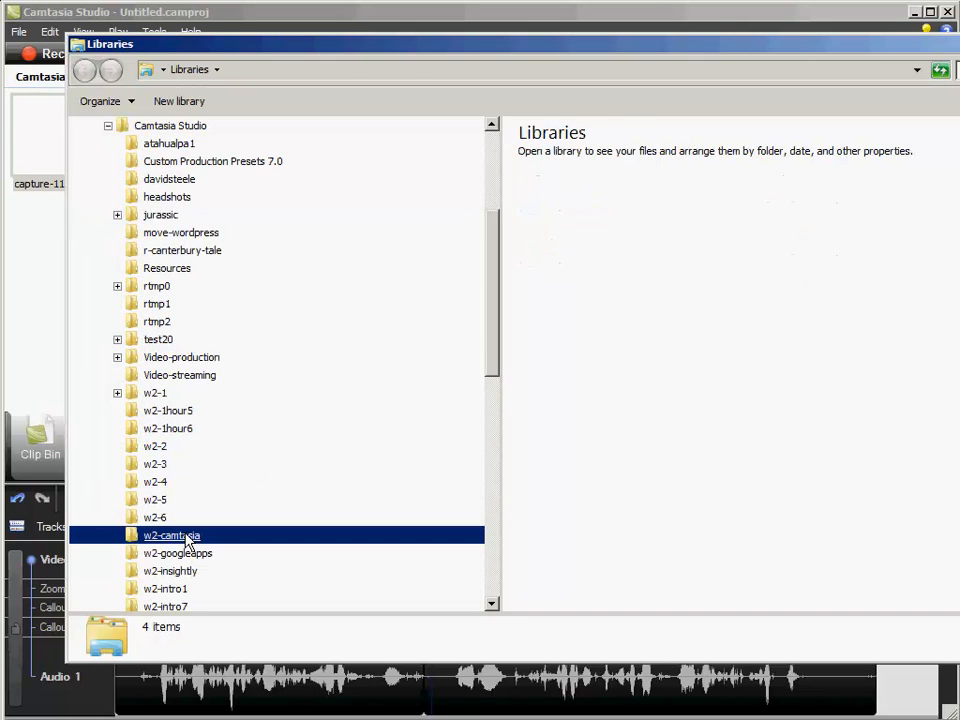